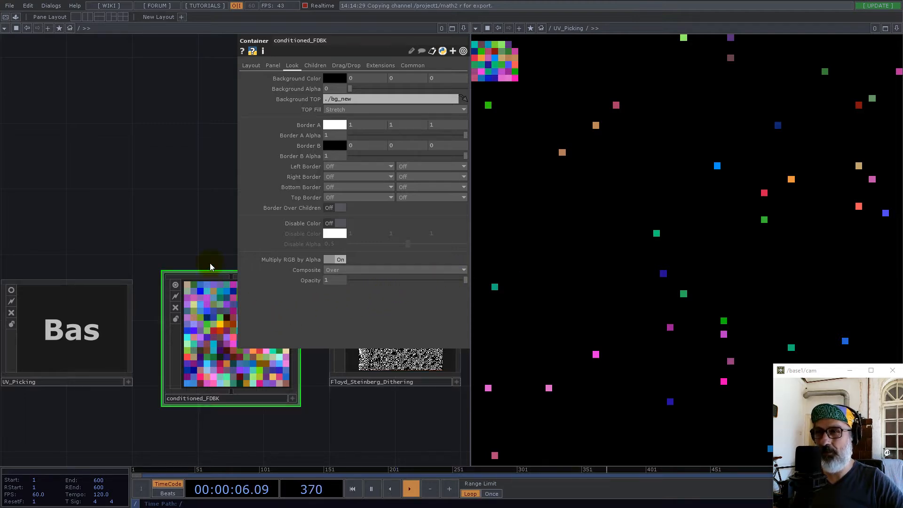
# Step: Open the conditioned_FDBK container in the second pane and show it as a live panel
pyautogui.moveTo(186, 227); pyautogui.dragTo(59, 220)
pyautogui.scroll(5, 49, 352)
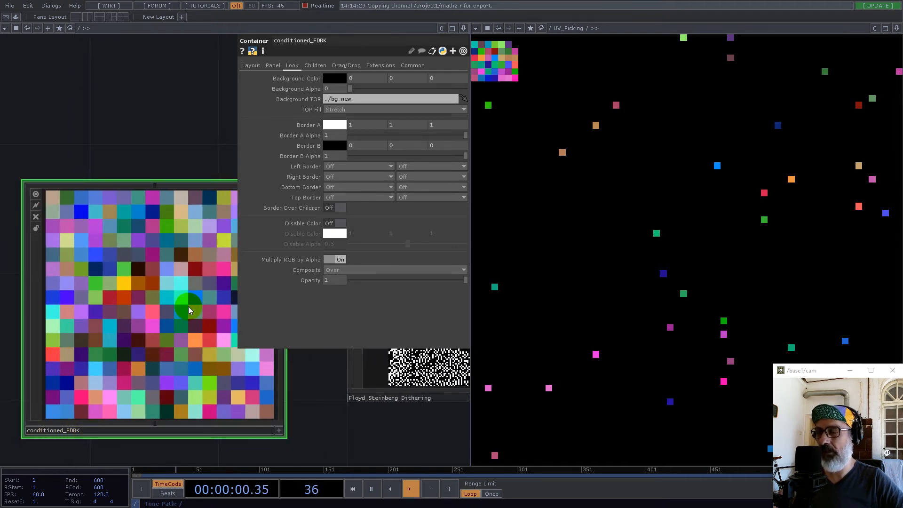
pyautogui.moveTo(165, 302); pyautogui.dragTo(650, 28)
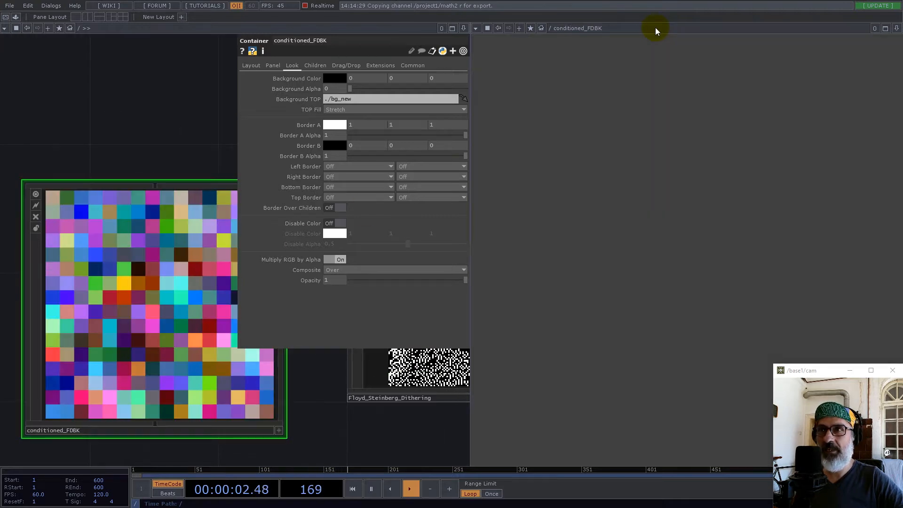
pyautogui.click(476, 28)
pyautogui.click(481, 48)
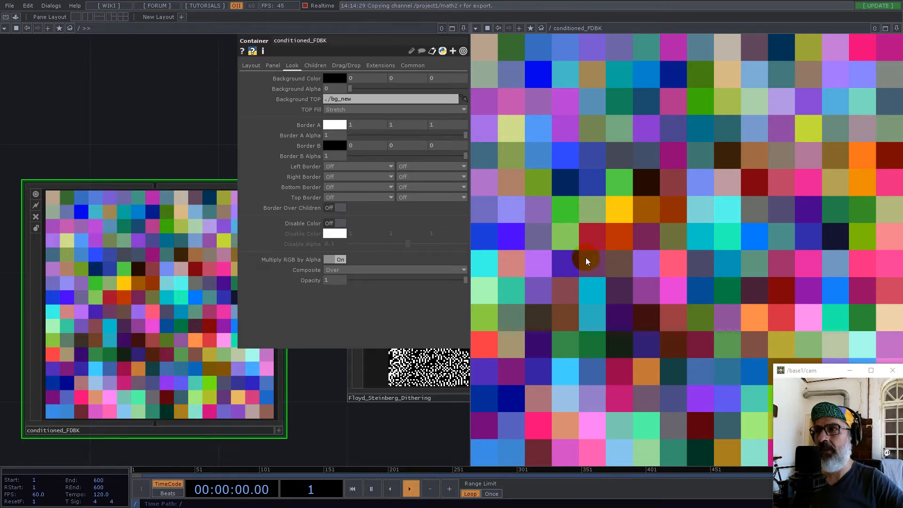
# Step: Enter the conditioned_FDBK network and examine the feedback1 node together with its neighbouring info1, keyboardin1 and null1 nodes
pyautogui.press('i')
pyautogui.moveTo(236, 301); pyautogui.dragTo(418, 331)
pyautogui.scroll(3, 214, 205)
pyautogui.scroll(1, 214, 205)
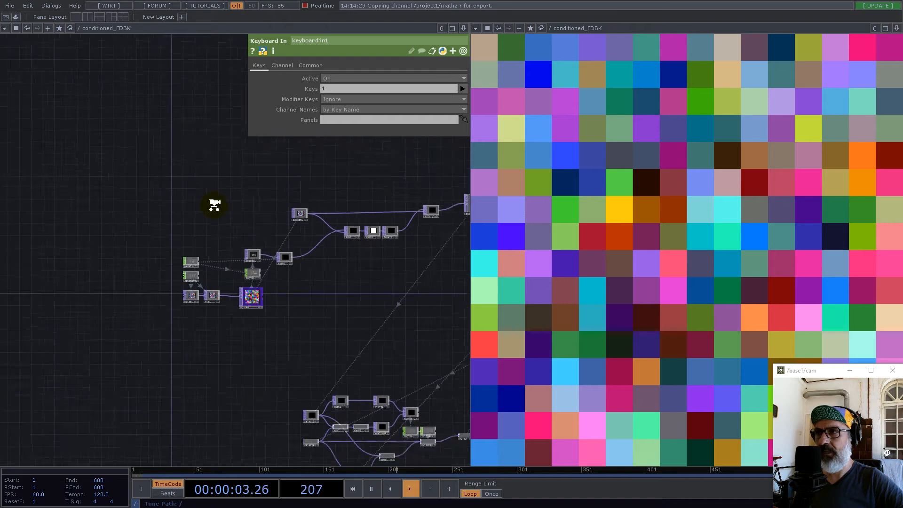
pyautogui.scroll(-4, 214, 205)
pyautogui.moveTo(298, 270); pyautogui.dragTo(243, 266)
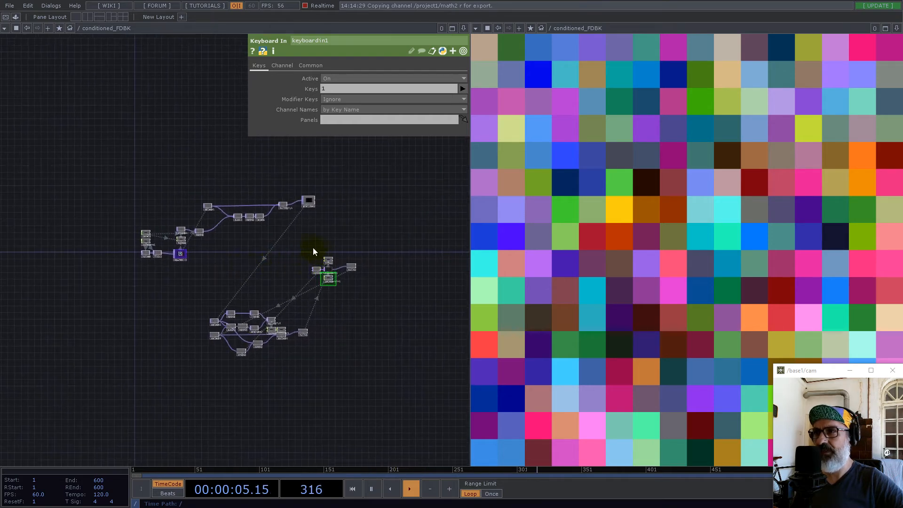
pyautogui.scroll(6, 347, 256)
pyautogui.scroll(3, 289, 306)
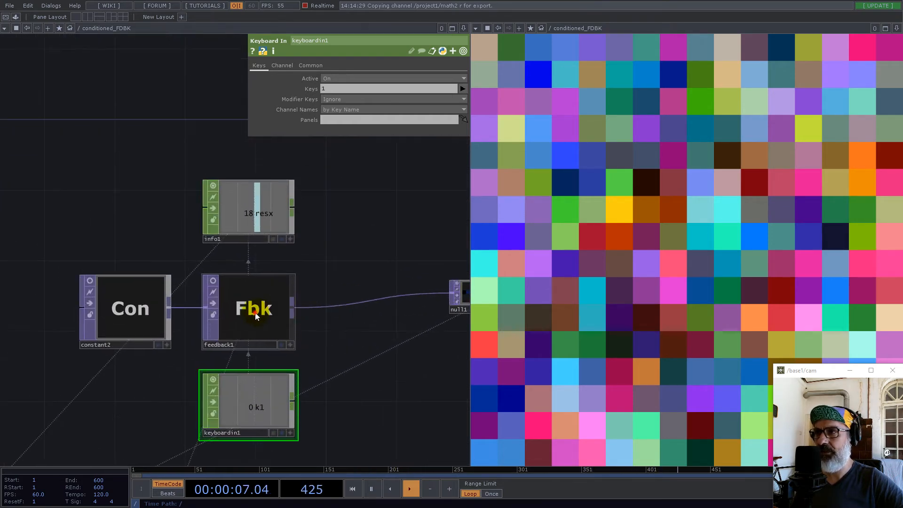
pyautogui.click(254, 312)
pyautogui.moveTo(351, 254); pyautogui.dragTo(254, 241)
pyautogui.moveTo(384, 274); pyautogui.dragTo(349, 291)
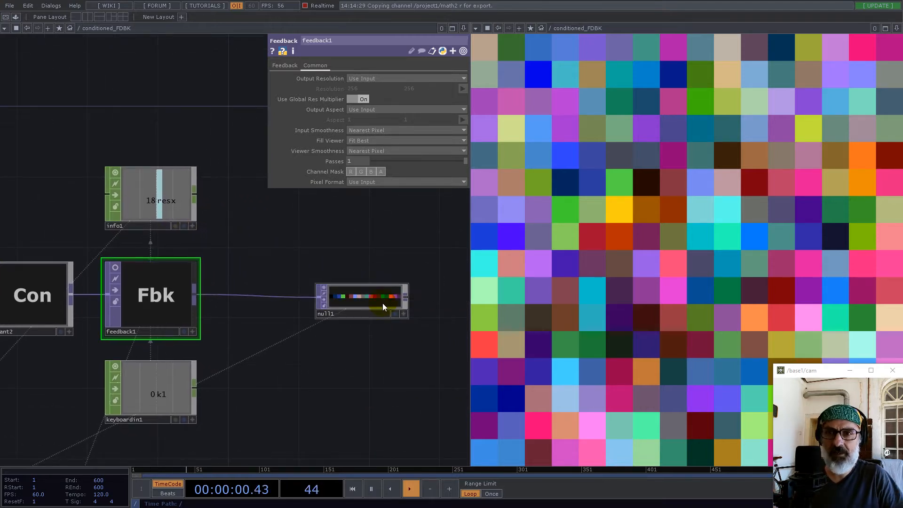
# Step: Examine the branch starting at select2 and select3, then select its whole group of nodes
pyautogui.scroll(-5, 366, 292)
pyautogui.scroll(-2, 365, 291)
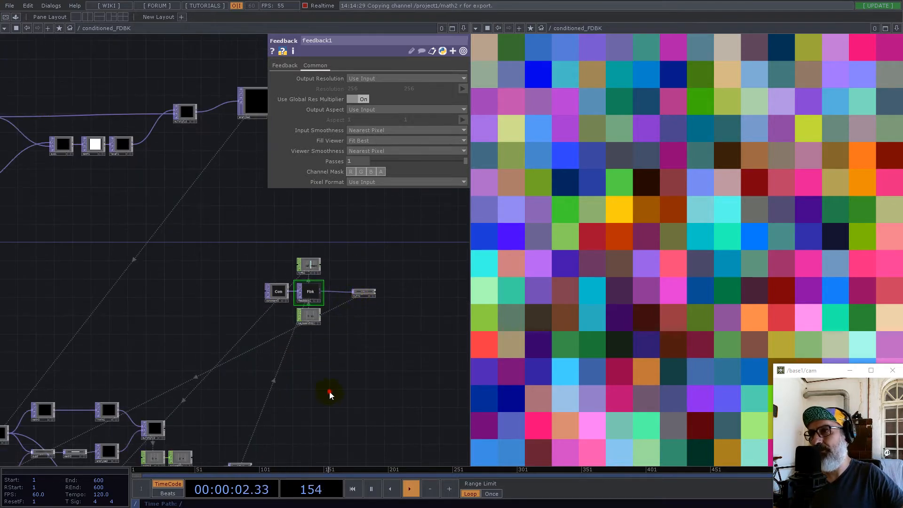
pyautogui.moveTo(330, 392); pyautogui.dragTo(441, 273)
pyautogui.scroll(5, 96, 390)
pyautogui.scroll(1, 101, 378)
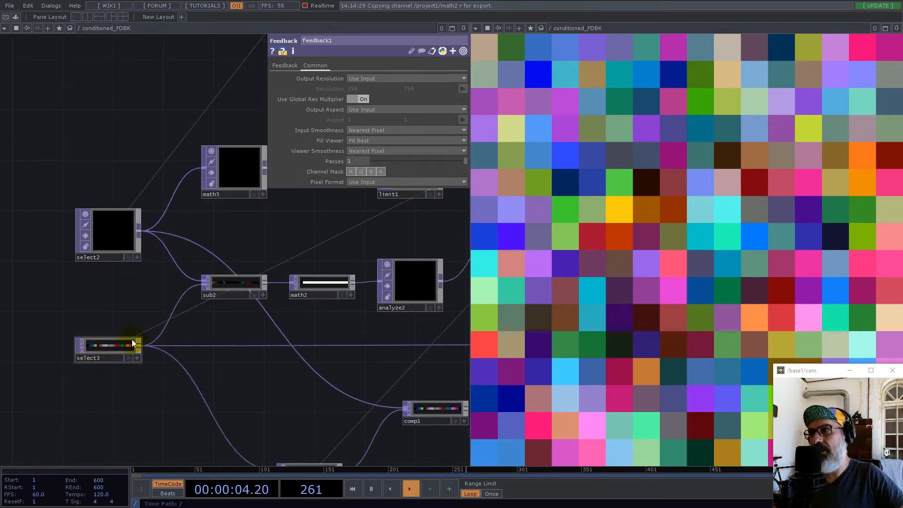
pyautogui.scroll(-3, 104, 355)
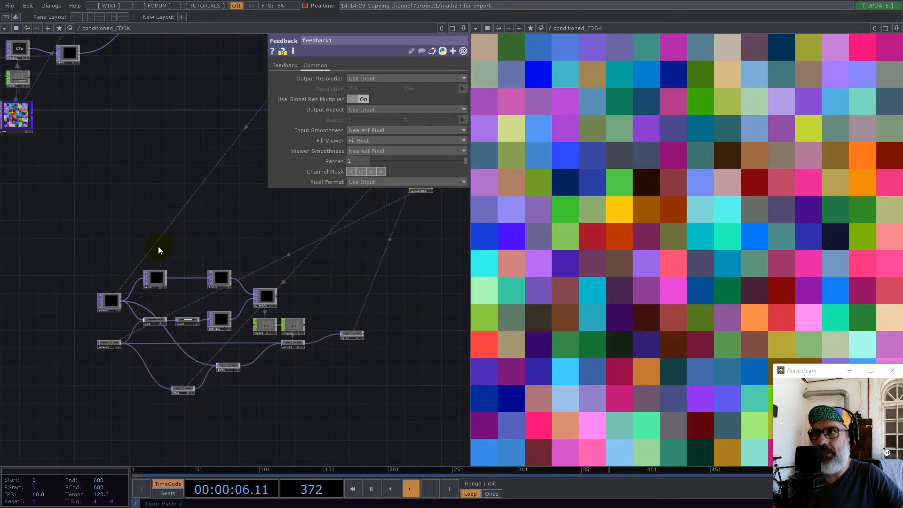
pyautogui.moveTo(95, 252); pyautogui.dragTo(397, 407)
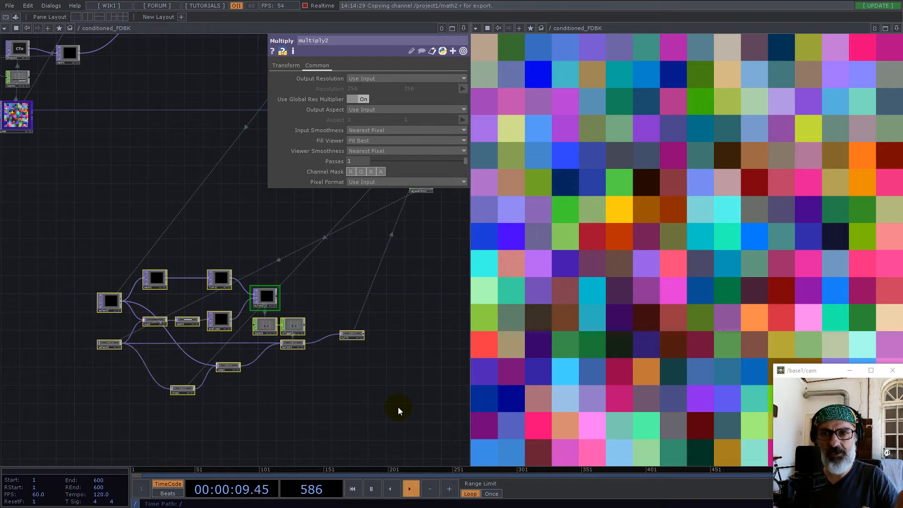
# Step: Examine the constant1 node's res and map channels and the noise1 texture connected to it
pyautogui.scroll(-4, 391, 405)
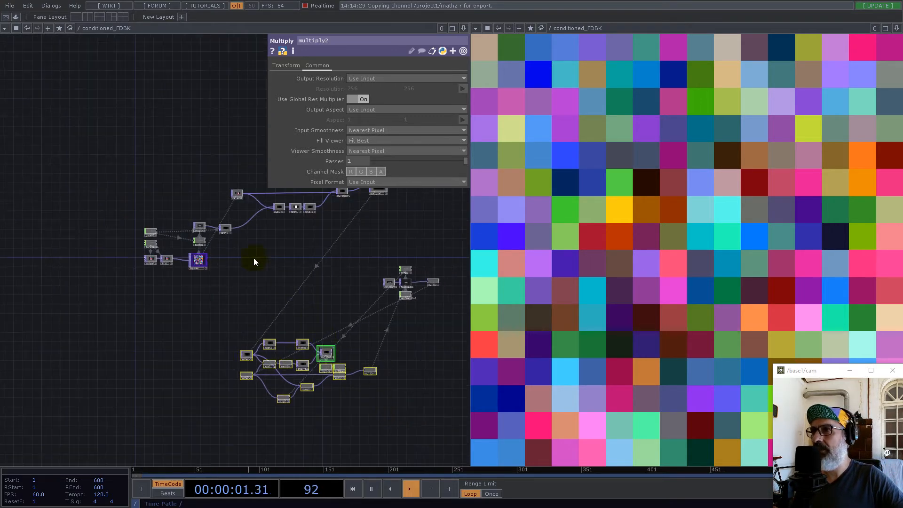
pyautogui.scroll(2, 156, 215)
pyautogui.scroll(3, 156, 216)
pyautogui.scroll(3, 102, 323)
pyautogui.moveTo(70, 311); pyautogui.dragTo(89, 255)
pyautogui.moveTo(172, 231); pyautogui.dragTo(119, 236)
pyautogui.scroll(2, 120, 236)
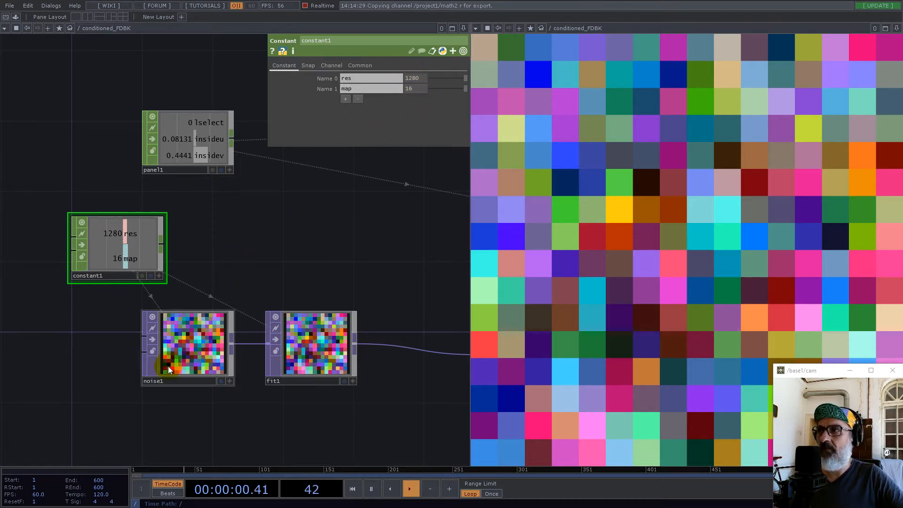
pyautogui.scroll(3, 164, 348)
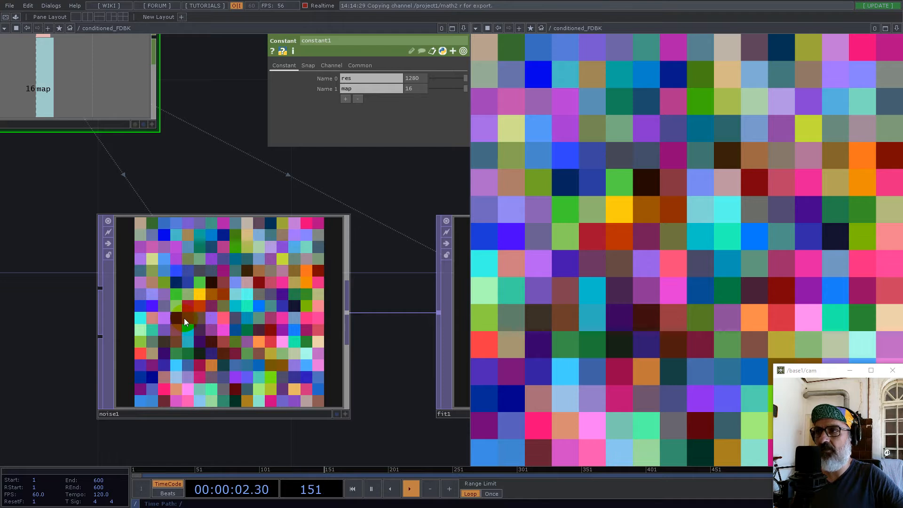
# Step: Follow the chain through fit1 to bg_new and check the Background TOP reference on the parent container
pyautogui.moveTo(184, 318); pyautogui.dragTo(264, 198, button='middle')
pyautogui.scroll(-3, 129, 252)
pyautogui.moveTo(417, 215); pyautogui.dragTo(115, 240)
pyautogui.moveTo(318, 215); pyautogui.dragTo(0, 211)
pyautogui.click(316, 300)
pyautogui.moveTo(333, 305); pyautogui.dragTo(309, 312)
pyautogui.scroll(-1, 334, 334)
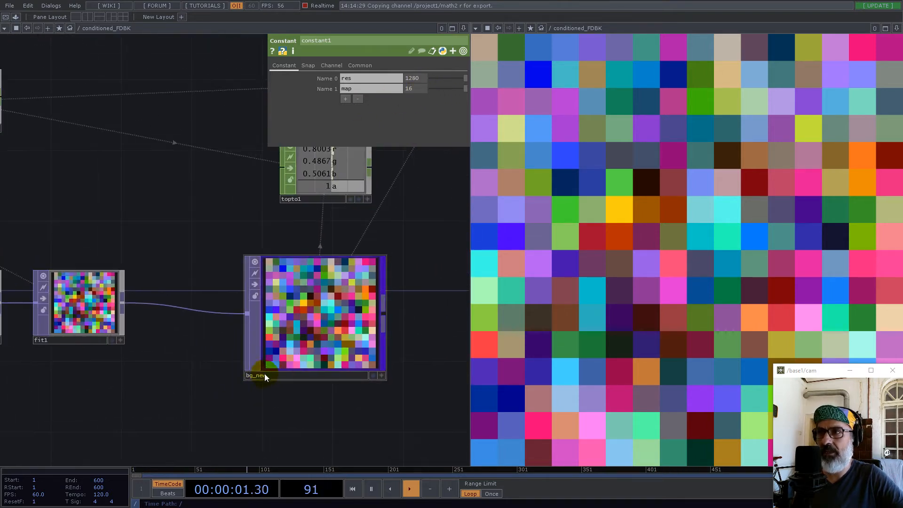
pyautogui.scroll(-6, 342, 324)
pyautogui.scroll(-2, 341, 333)
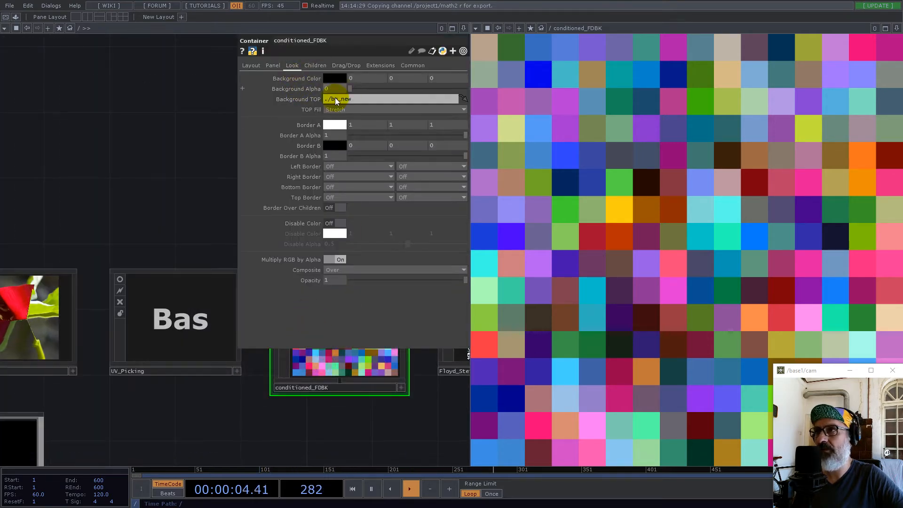
# Step: Go back inside conditioned_FDBK, inspect panel1's parameters and test its channels by picking a cell in the live panel
pyautogui.scroll(2, 341, 371)
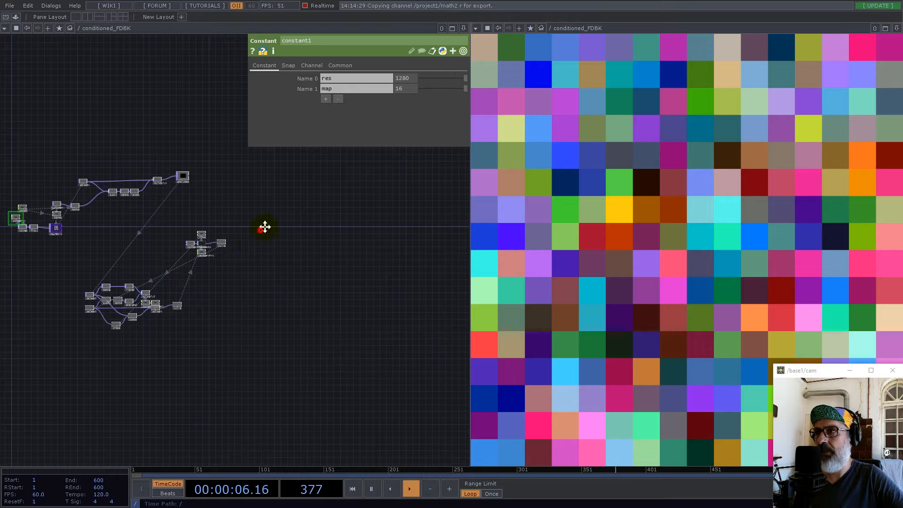
pyautogui.scroll(5, 115, 207)
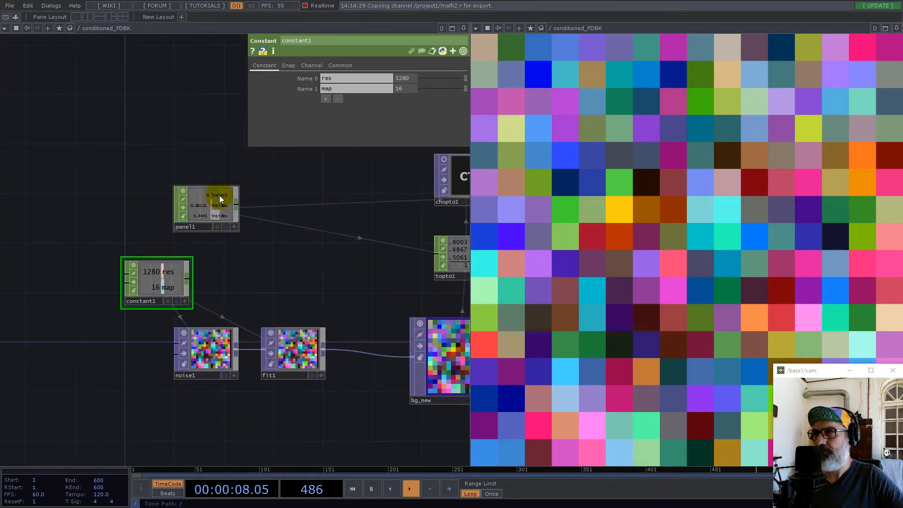
pyautogui.scroll(3, 219, 195)
pyautogui.click(216, 210)
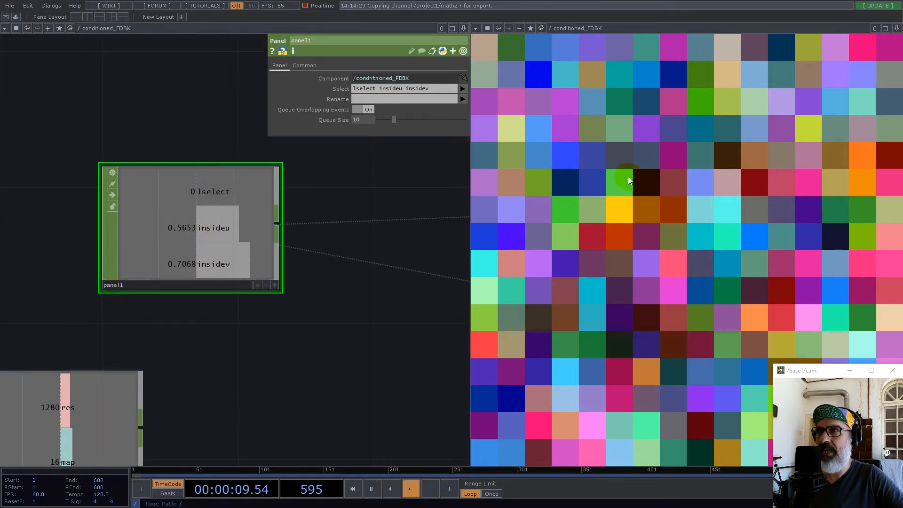
pyautogui.click(611, 172)
pyautogui.click(611, 172)
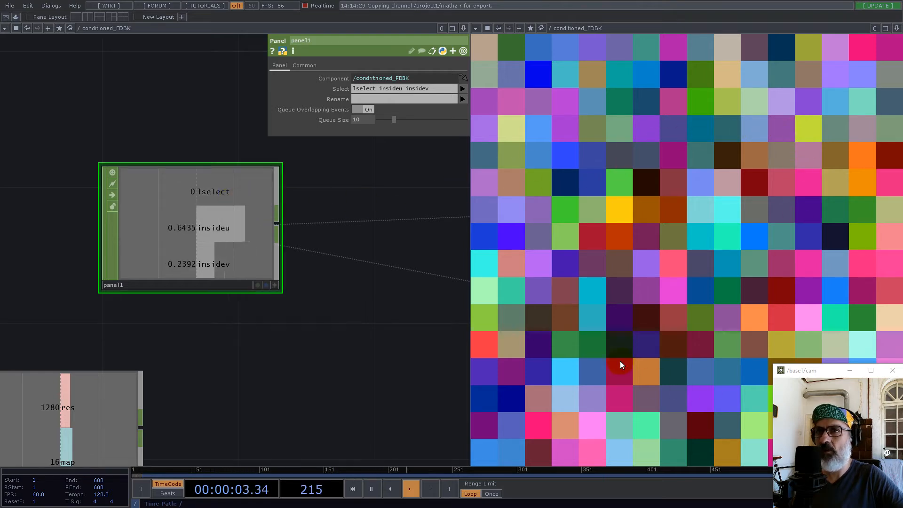
# Step: Follow the link from panel1 to topto1 and display topto1's parameters
pyautogui.scroll(-4, 184, 225)
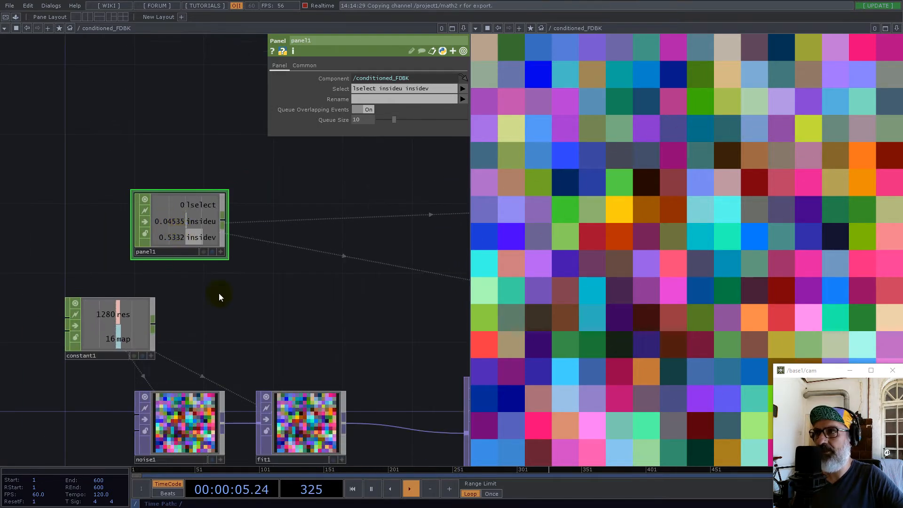
pyautogui.moveTo(359, 354); pyautogui.dragTo(108, 207)
pyautogui.scroll(-4, 244, 275)
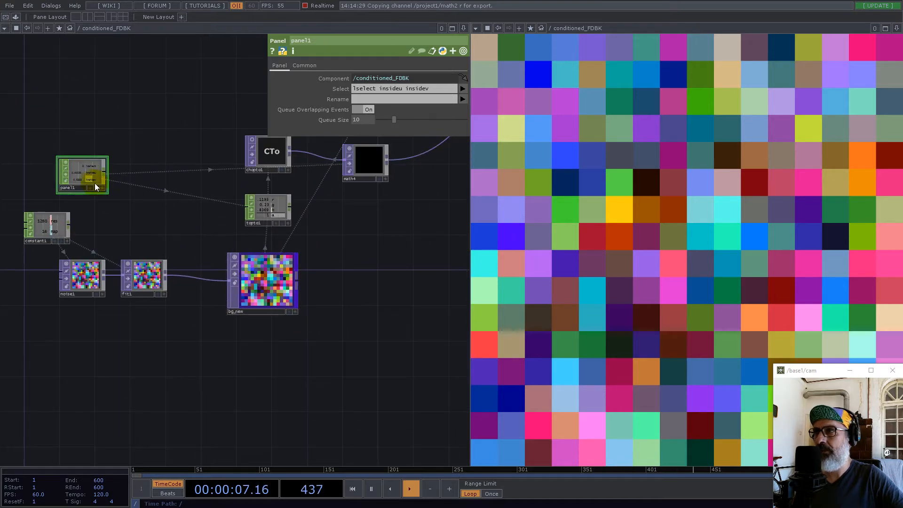
pyautogui.scroll(5, 262, 206)
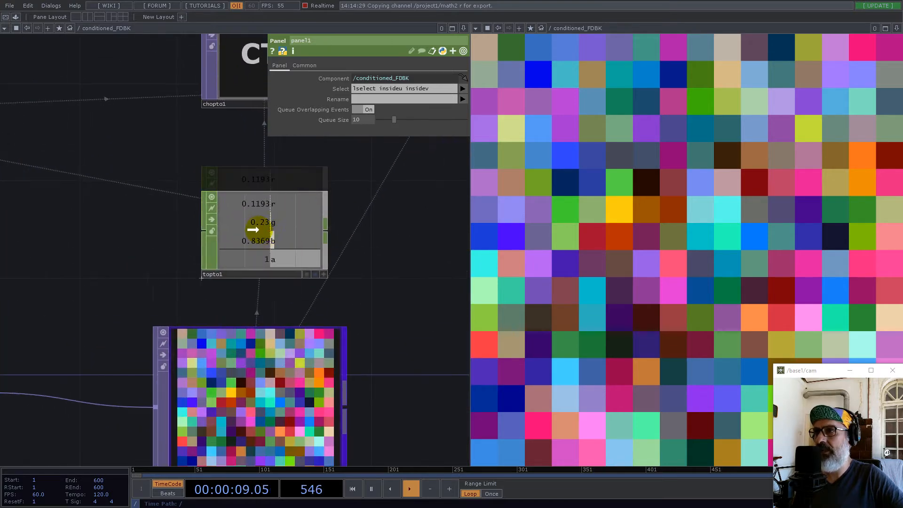
pyautogui.moveTo(253, 229)
pyautogui.mouseDown()
pyautogui.moveTo(244, 241)
pyautogui.moveTo(268, 229)
pyautogui.moveTo(288, 243)
pyautogui.moveTo(261, 241)
pyautogui.mouseUp()
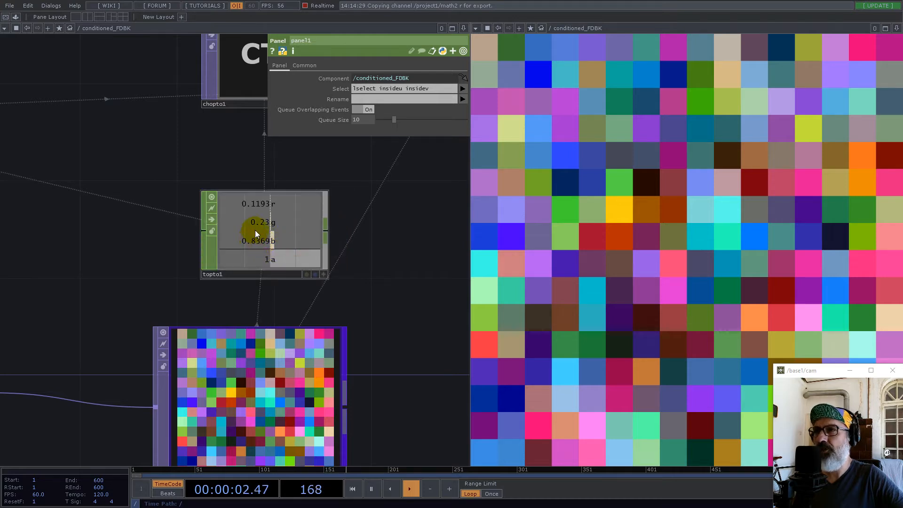
pyautogui.moveTo(204, 146); pyautogui.dragTo(176, 176)
pyautogui.click(252, 232)
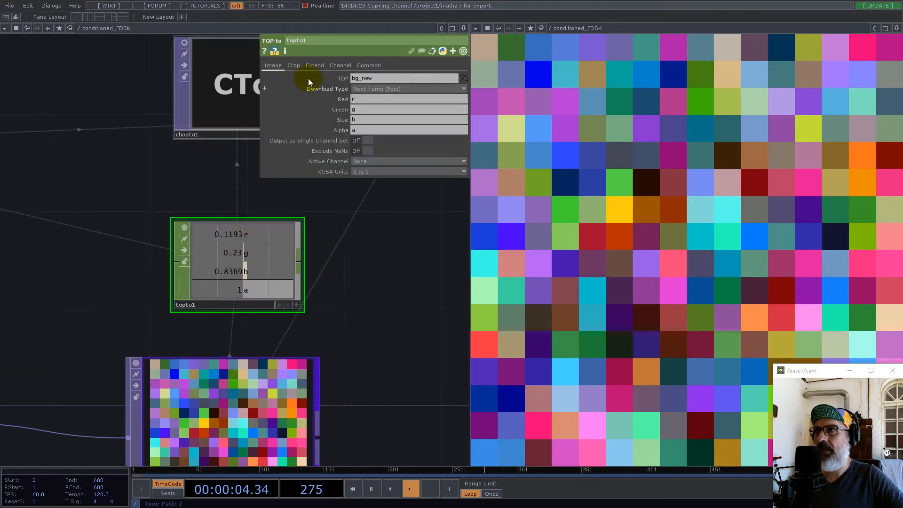
# Step: Inspect the U Start and V Start expressions in topto1's crop parameters
pyautogui.click(296, 66)
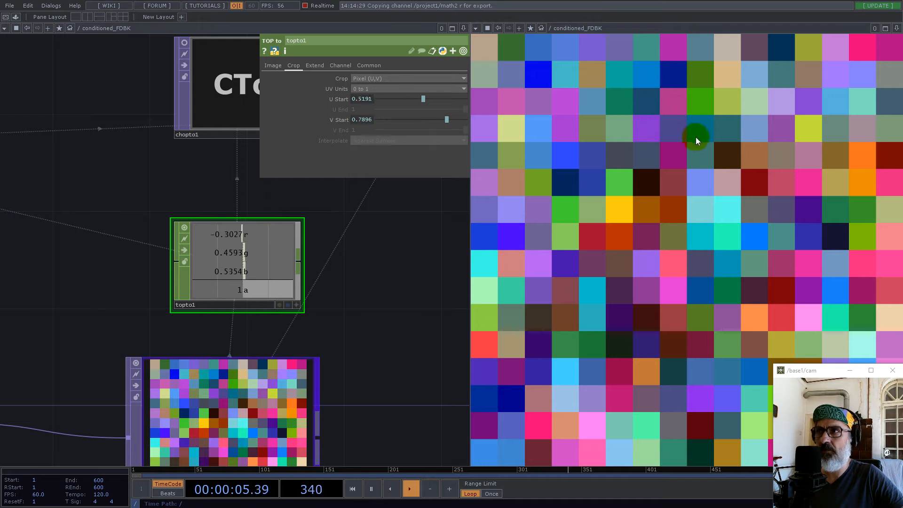
pyautogui.click(361, 99)
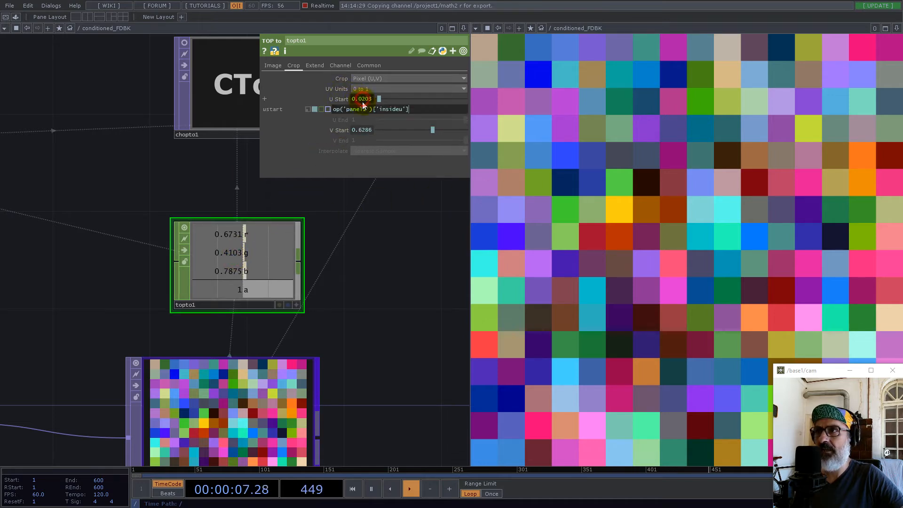
pyautogui.click(369, 134)
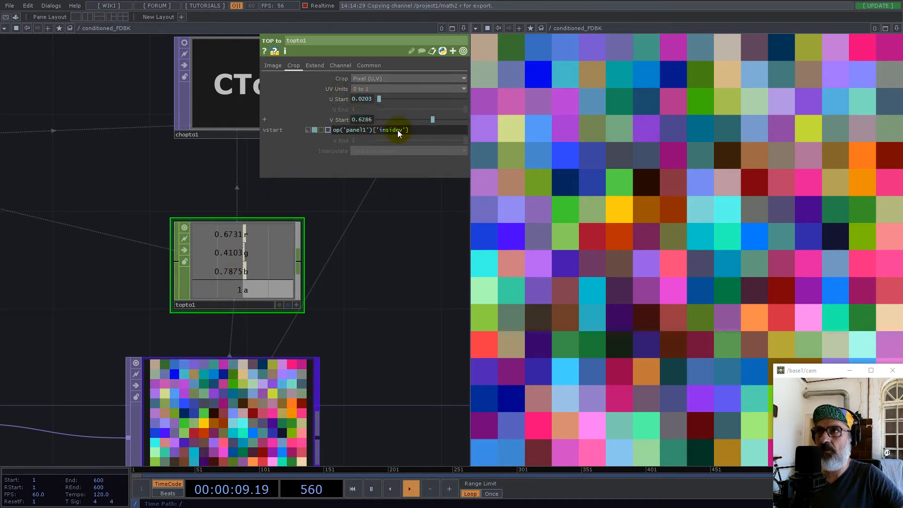
pyautogui.click(393, 271)
# Step: Turn on the viewer of the chopto1 node and check its node information
pyautogui.moveTo(395, 297); pyautogui.dragTo(350, 371)
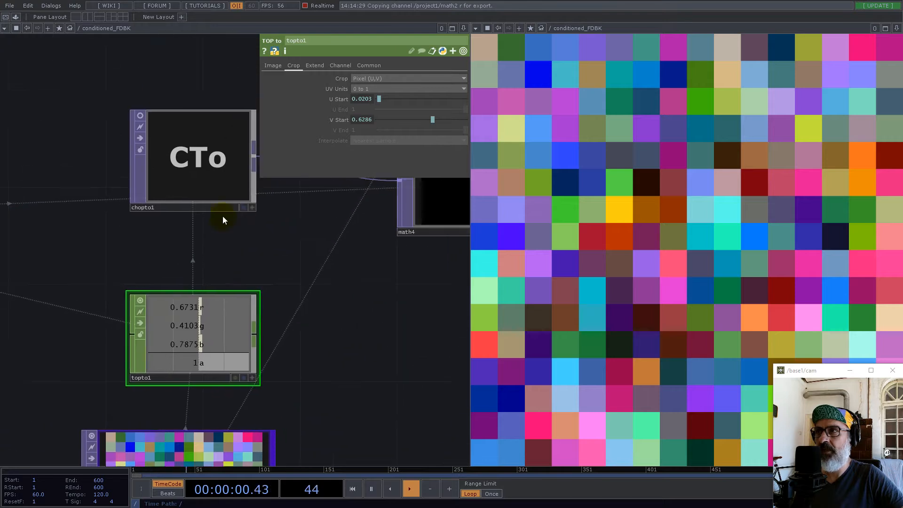
pyautogui.click(139, 118)
pyautogui.middleClick(185, 171)
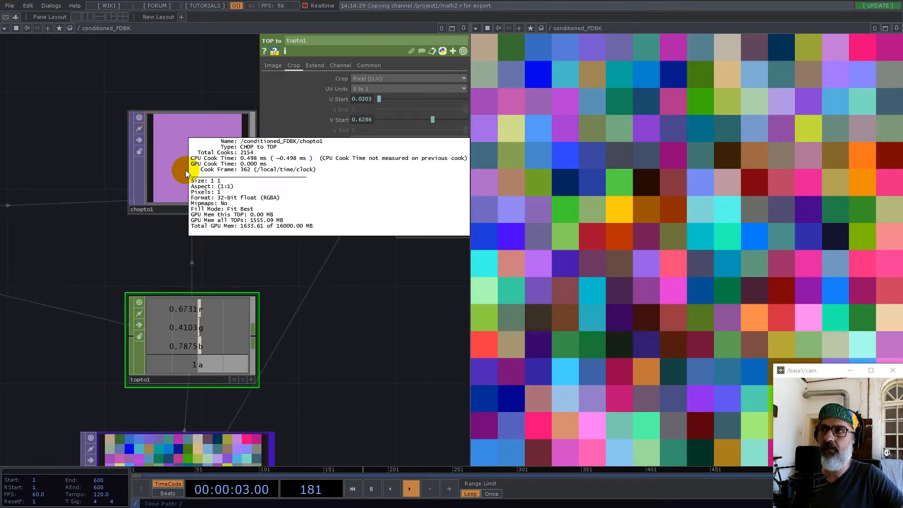
pyautogui.scroll(-3, 303, 263)
pyautogui.scroll(-2, 303, 263)
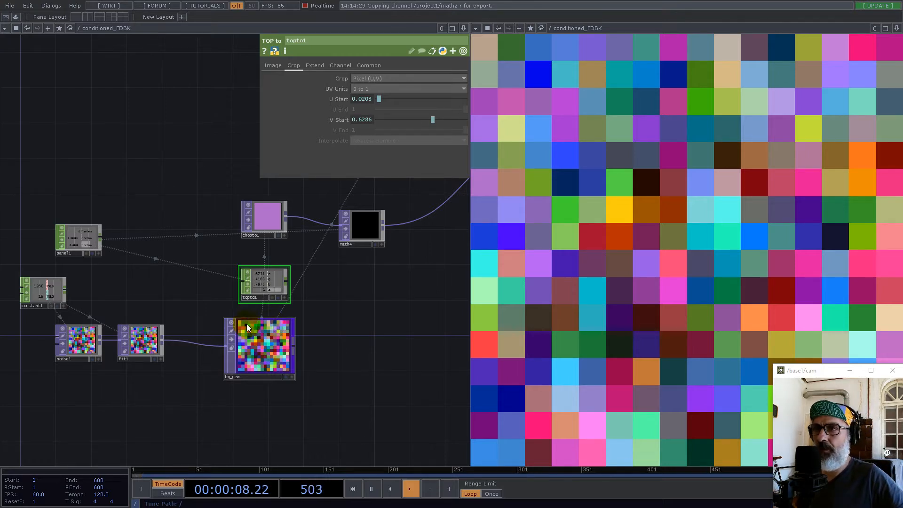
# Step: Inspect math4's Multiply expression and test it by moving across cells in the live panel
pyautogui.scroll(2, 253, 224)
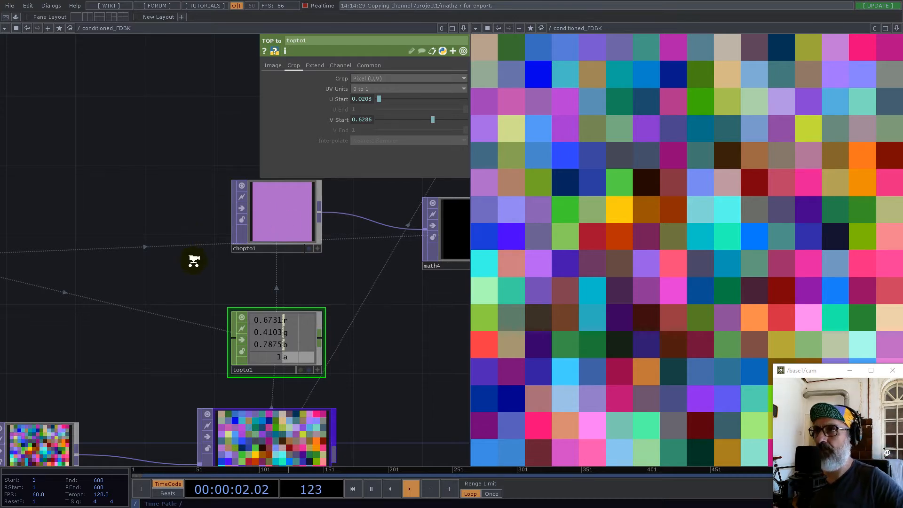
pyautogui.scroll(-2, 193, 260)
pyautogui.moveTo(252, 285); pyautogui.dragTo(85, 277)
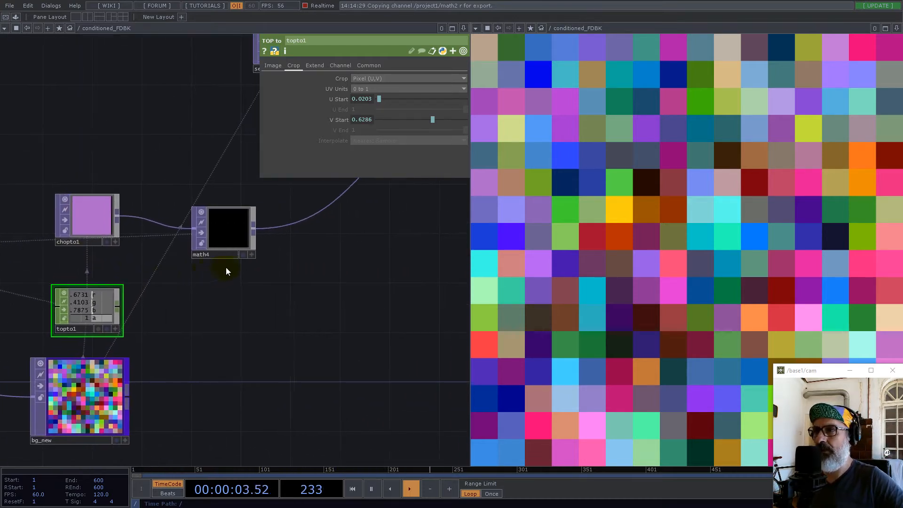
pyautogui.click(238, 237)
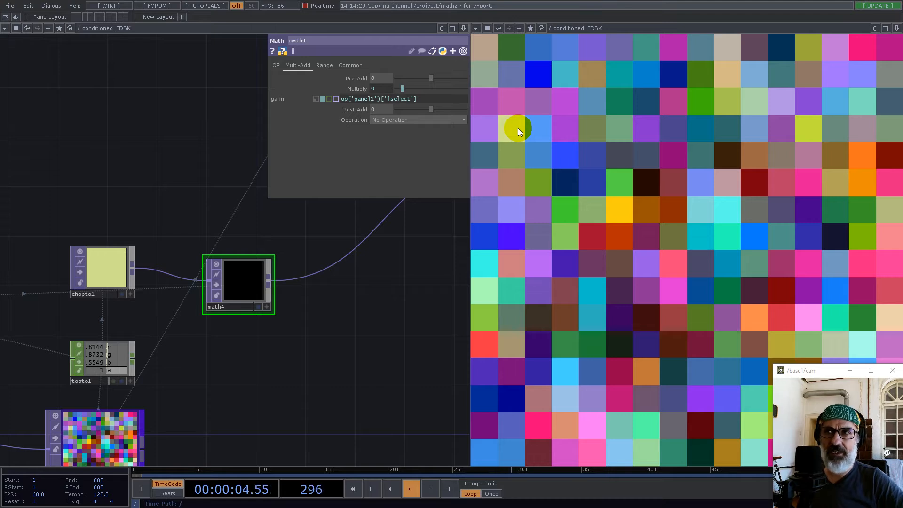
pyautogui.moveTo(602, 188)
pyautogui.mouseDown()
pyautogui.moveTo(755, 187)
pyautogui.moveTo(755, 227)
pyautogui.moveTo(679, 227)
pyautogui.mouseUp()
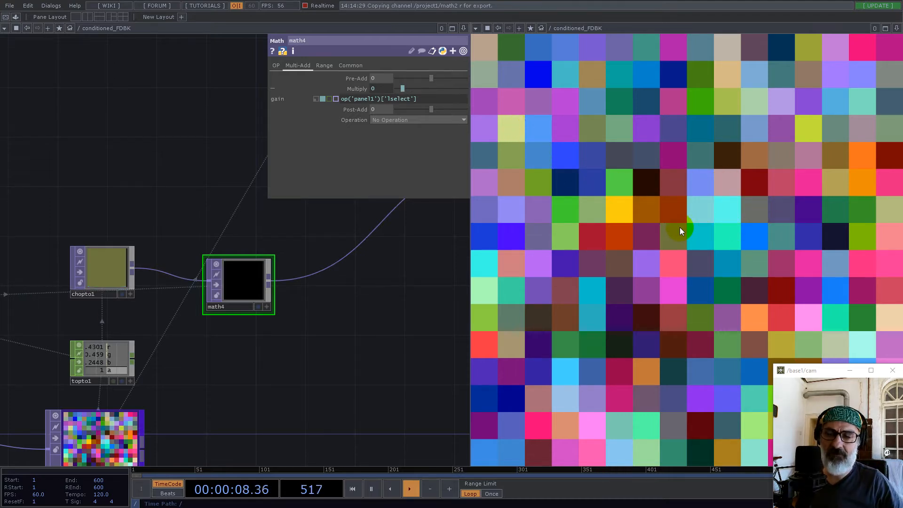
# Step: Trace math4's output through sub1, math1 and level1 towards multiply1 and analyze1
pyautogui.scroll(-5, 177, 262)
pyautogui.moveTo(282, 266); pyautogui.dragTo(255, 325)
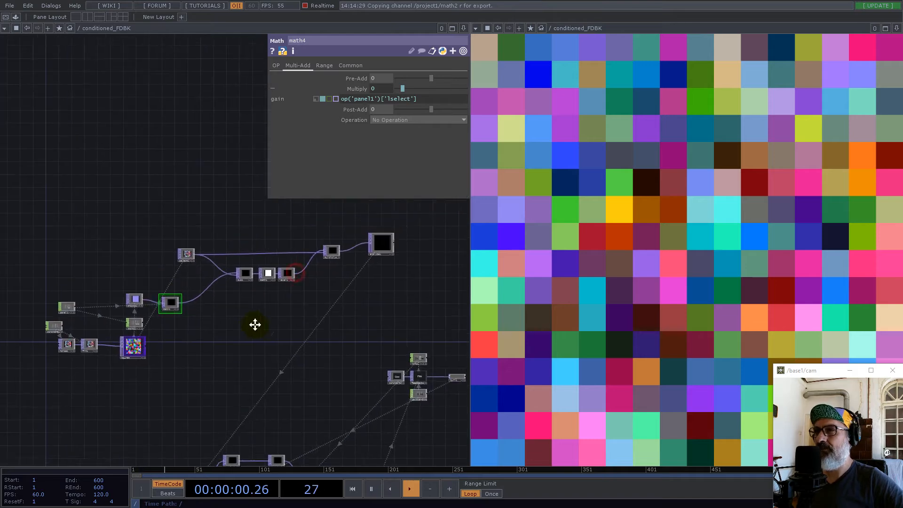
pyautogui.scroll(6, 179, 280)
pyautogui.moveTo(195, 322); pyautogui.dragTo(122, 299)
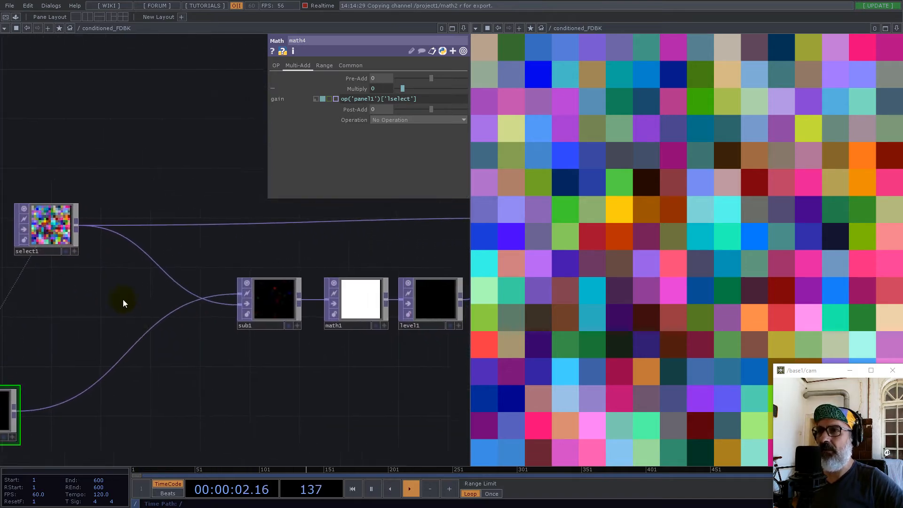
pyautogui.scroll(6, 297, 309)
pyautogui.scroll(-3, 251, 267)
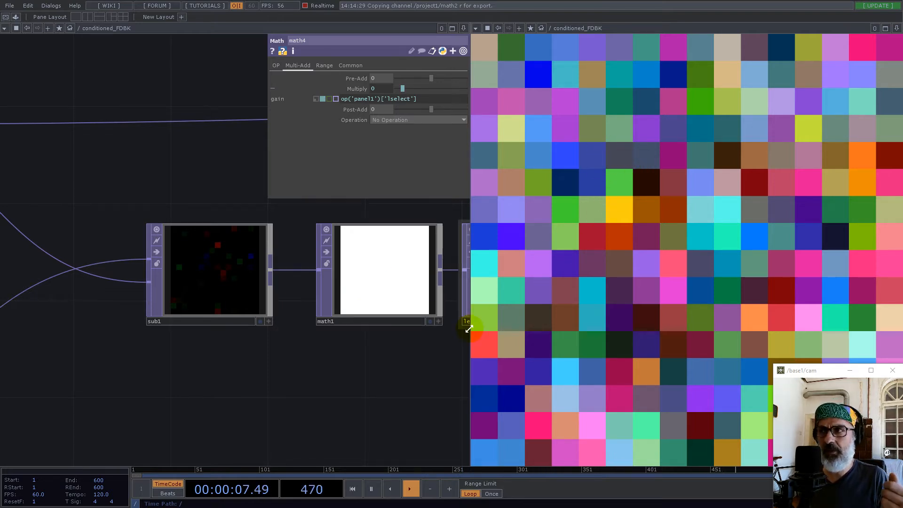
pyautogui.scroll(-5, 339, 343)
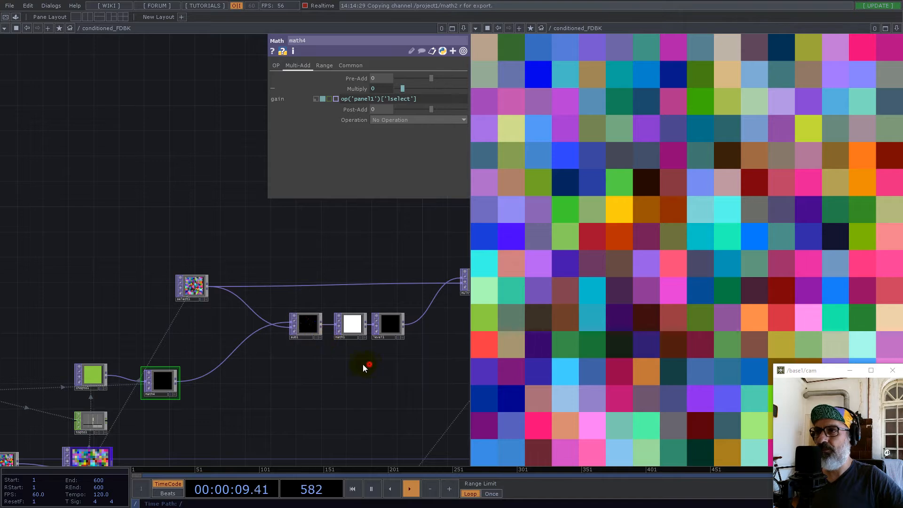
pyautogui.moveTo(364, 368); pyautogui.dragTo(229, 361)
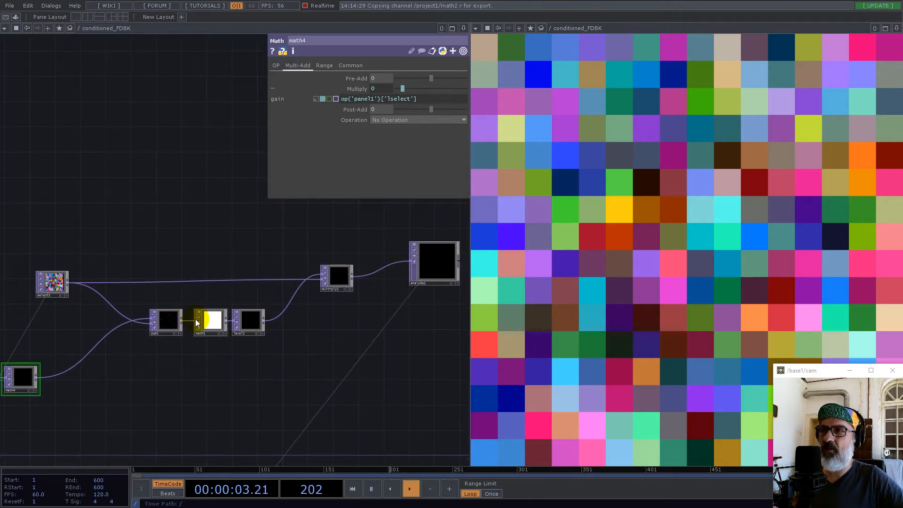
# Step: Examine how math4 and select1 both feed into the sub1 node
pyautogui.moveTo(113, 379); pyautogui.dragTo(180, 363)
pyautogui.scroll(4, 185, 349)
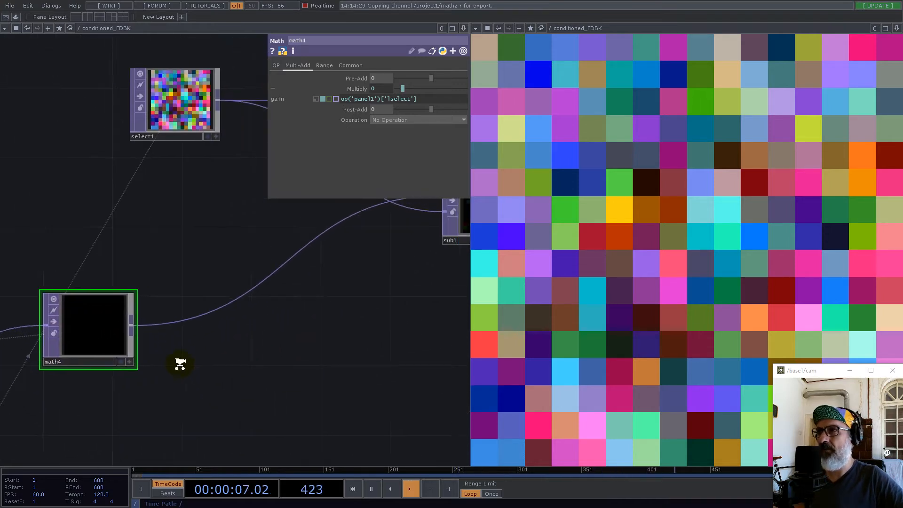
pyautogui.scroll(-3, 180, 364)
pyautogui.moveTo(616, 249)
pyautogui.mouseDown()
pyautogui.moveTo(643, 234)
pyautogui.moveTo(801, 238)
pyautogui.mouseUp()
pyautogui.moveTo(721, 275); pyautogui.dragTo(786, 252)
pyautogui.scroll(2, 289, 295)
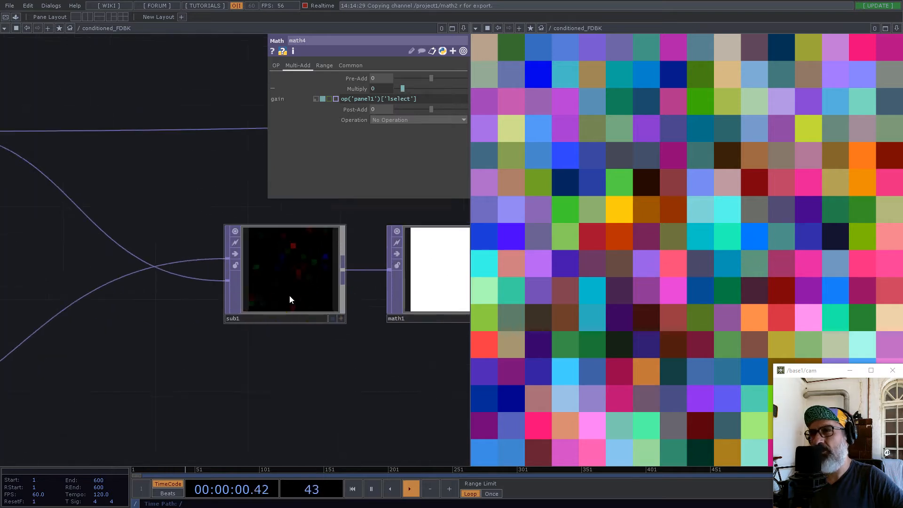
pyautogui.scroll(-1, 286, 278)
pyautogui.scroll(-1, 289, 272)
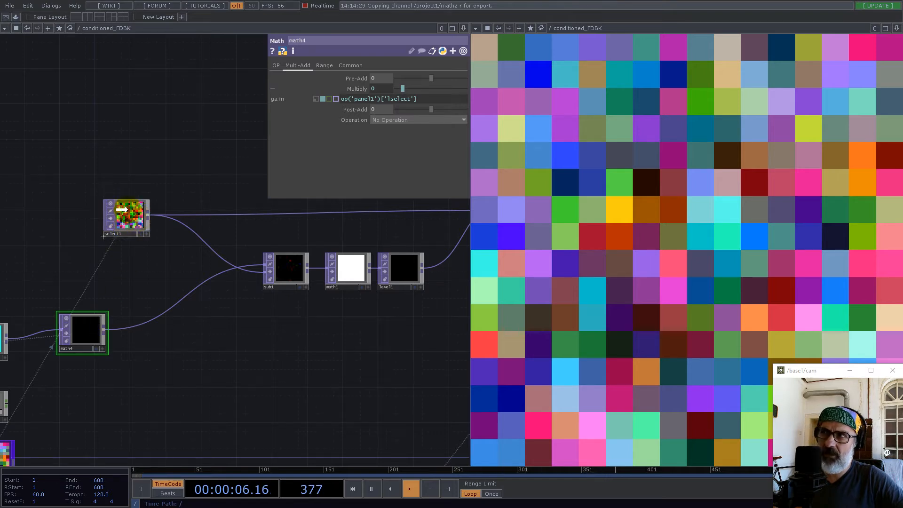
# Step: Revisit select1 as the source of the noise grid and inspect sub1's difference image up close
pyautogui.moveTo(128, 218); pyautogui.dragTo(127, 209)
pyautogui.moveTo(98, 164); pyautogui.dragTo(210, 169)
pyautogui.scroll(-2, 210, 170)
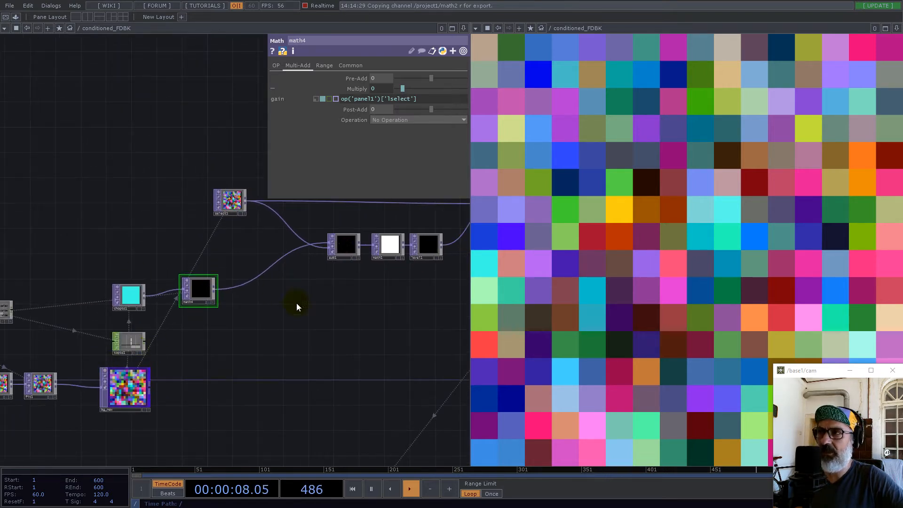
pyautogui.moveTo(355, 314); pyautogui.dragTo(268, 337)
pyautogui.scroll(5, 276, 285)
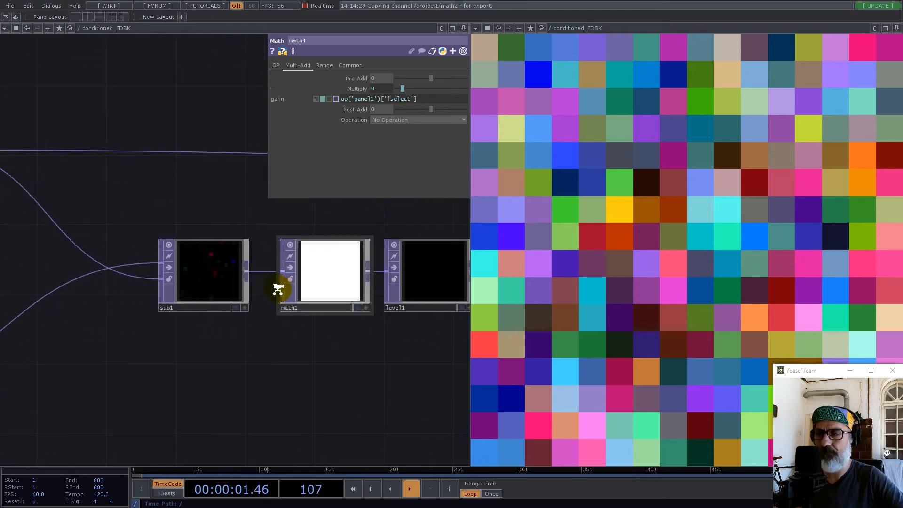
pyautogui.scroll(3, 222, 264)
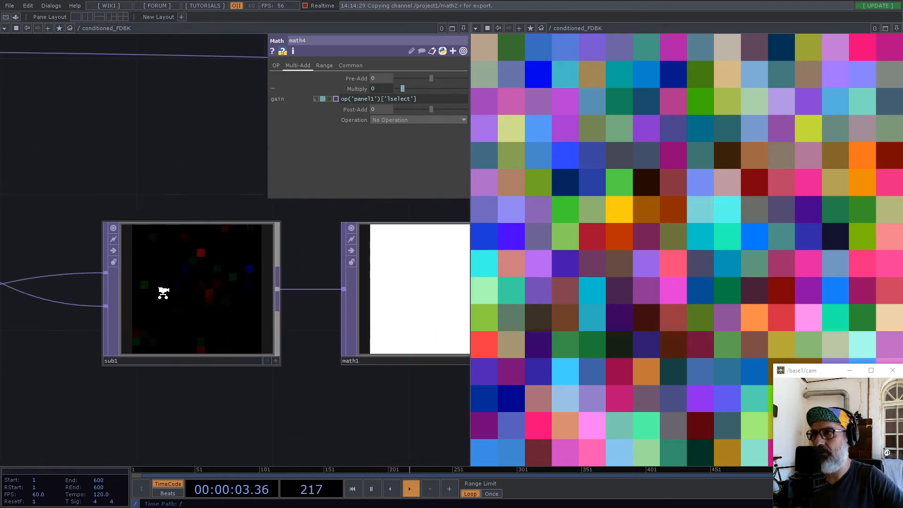
pyautogui.scroll(2, 162, 295)
pyautogui.scroll(-4, 218, 272)
# Step: Display math1's parameters and examine its output between sub1 and level1
pyautogui.click(345, 283)
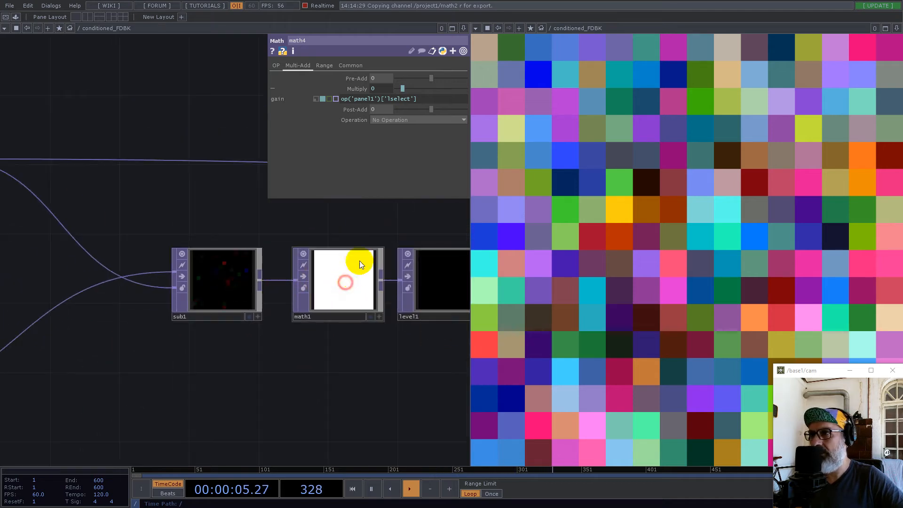
pyautogui.moveTo(384, 230); pyautogui.dragTo(185, 234)
pyautogui.scroll(2, 269, 276)
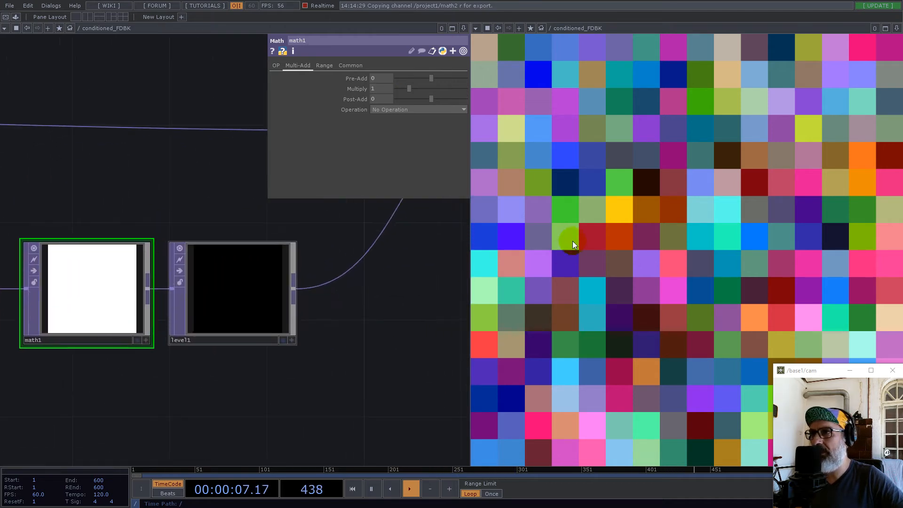
pyautogui.click(97, 279)
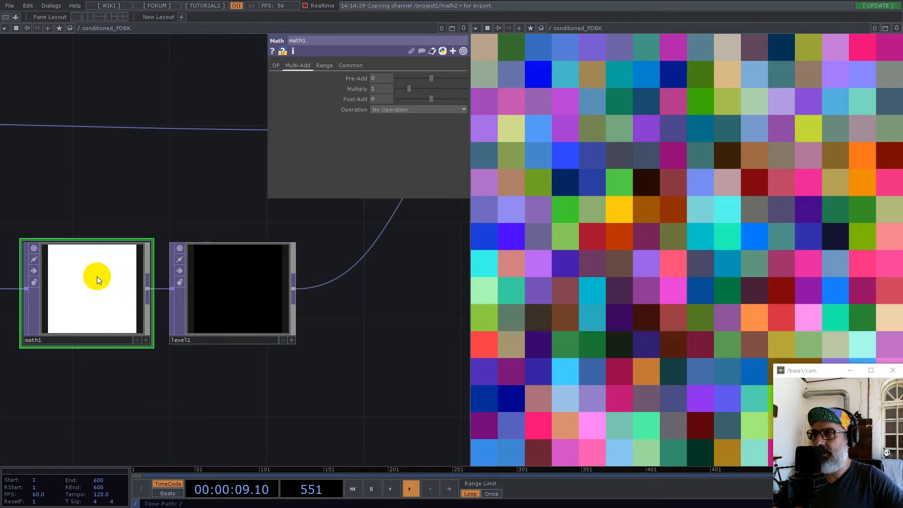
pyautogui.moveTo(75, 200); pyautogui.dragTo(315, 182)
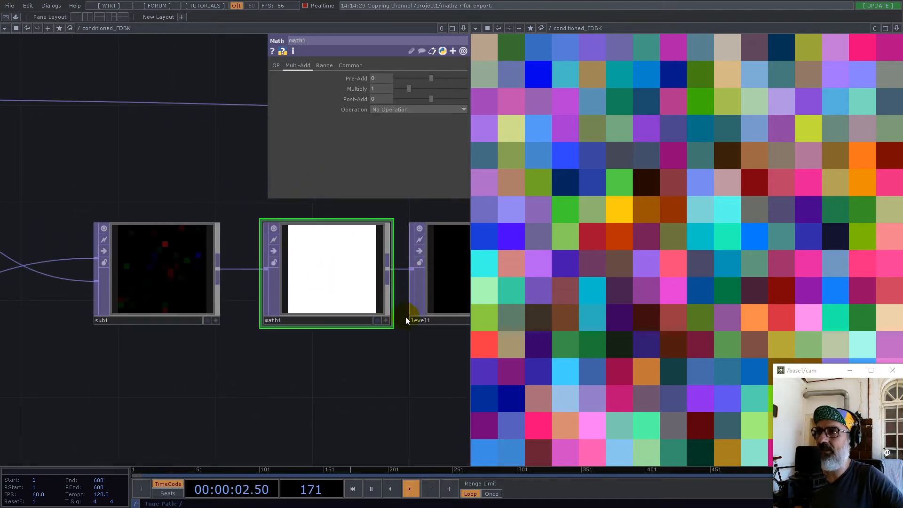
# Step: Follow the chain from level1 to multiply1 and analyze1, and check the picked colour in chopto1
pyautogui.scroll(-2, 403, 318)
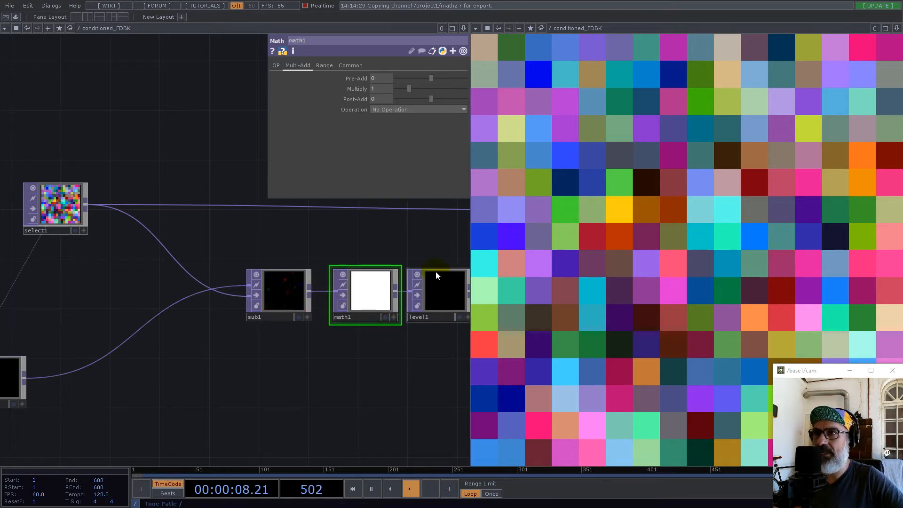
pyautogui.moveTo(409, 236); pyautogui.dragTo(114, 280)
pyautogui.moveTo(422, 285); pyautogui.dragTo(401, 288)
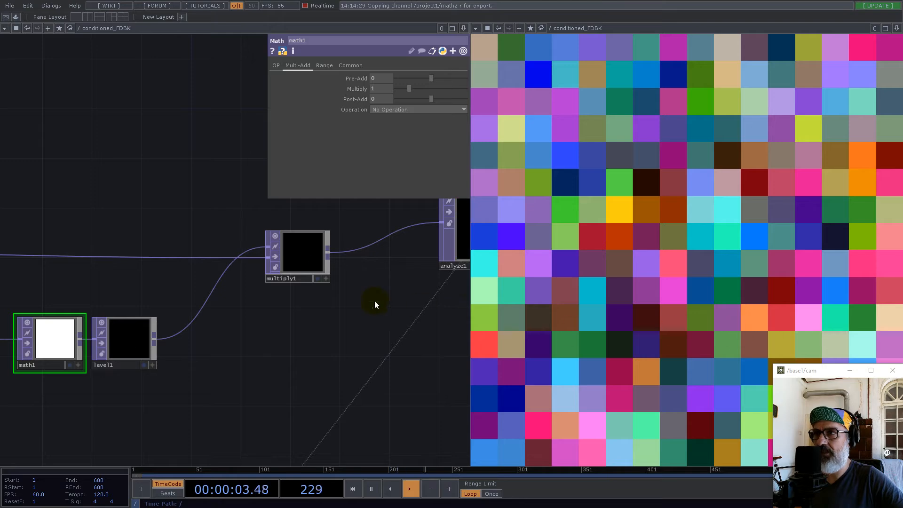
pyautogui.scroll(-5, 374, 301)
pyautogui.scroll(6, 197, 345)
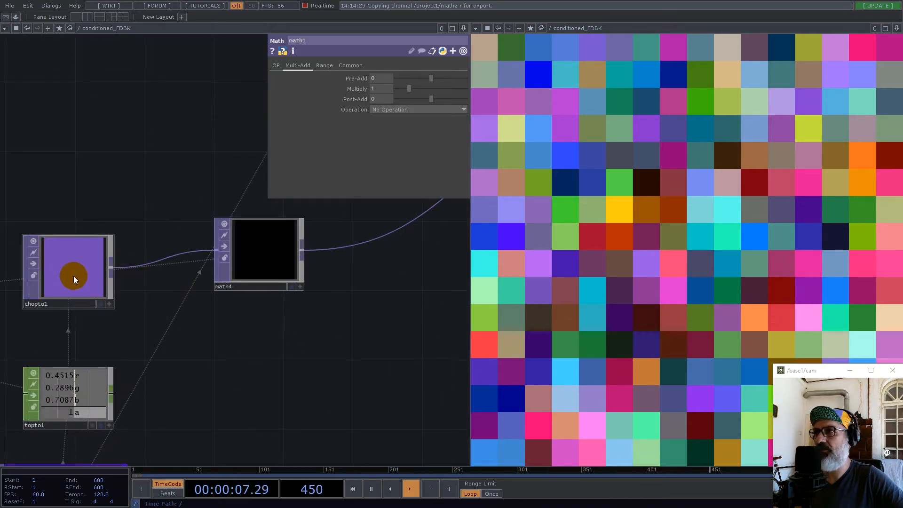
pyautogui.scroll(-5, 75, 275)
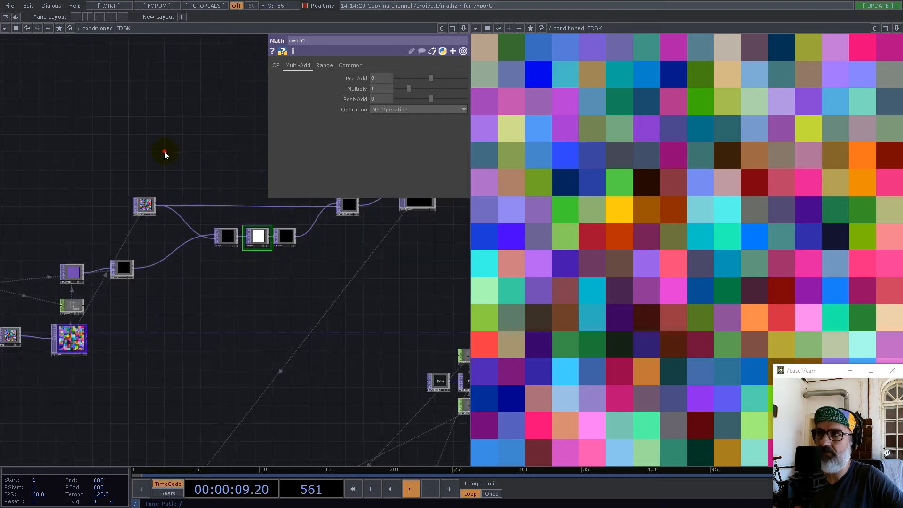
# Step: Select the group of nodes from select1 and math4 through analyze1 and move it up and slightly right
pyautogui.moveTo(164, 152); pyautogui.dragTo(133, 188)
pyautogui.moveTo(95, 186); pyautogui.dragTo(430, 306, button='right')
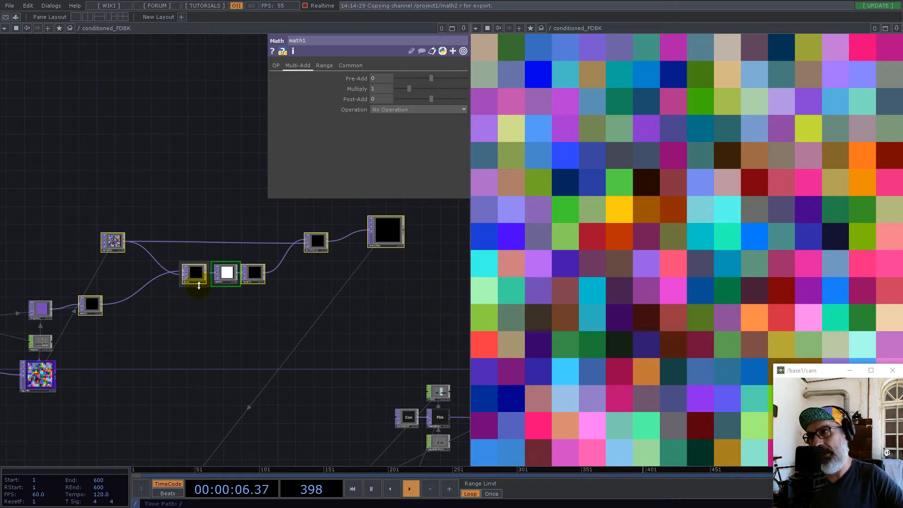
pyautogui.moveTo(113, 243); pyautogui.dragTo(136, 216)
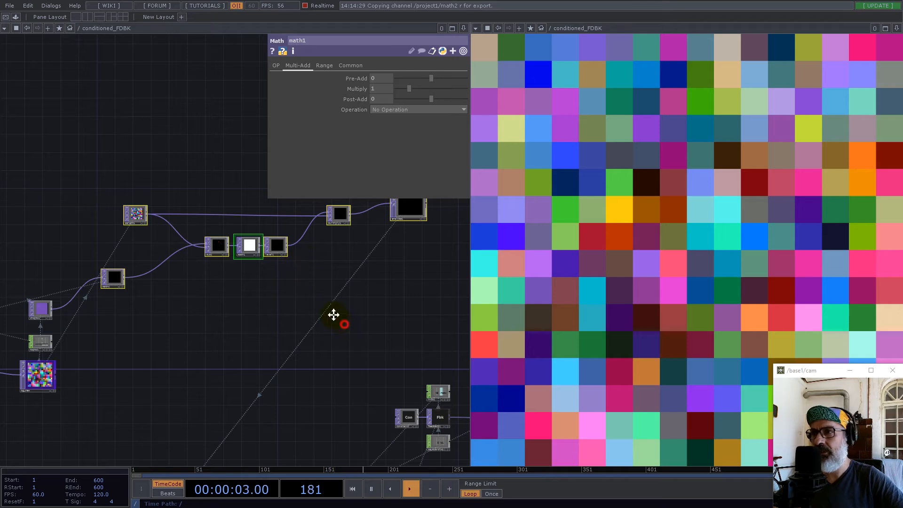
# Step: Follow the reference link from analyze1 down to select2 in the lower network
pyautogui.moveTo(333, 314); pyautogui.dragTo(282, 223)
pyautogui.moveTo(256, 214); pyautogui.dragTo(213, 281, button='middle')
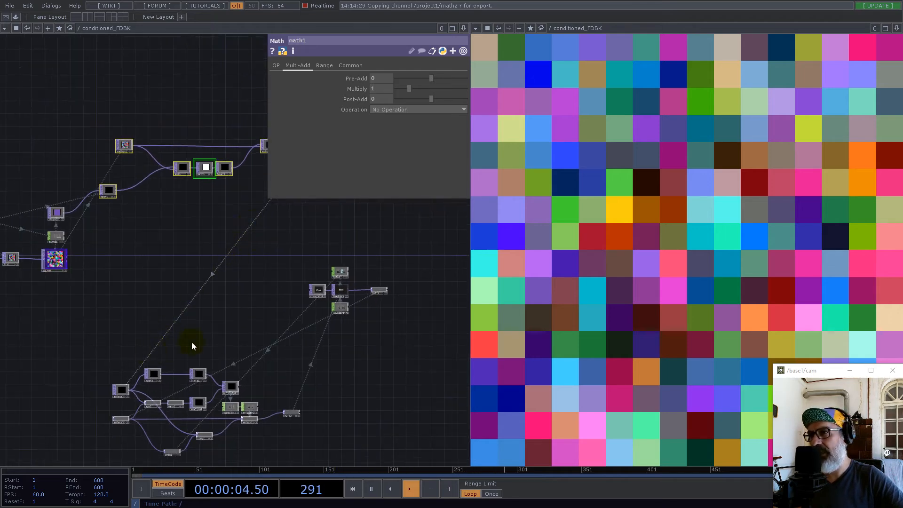
pyautogui.moveTo(236, 289); pyautogui.dragTo(154, 308)
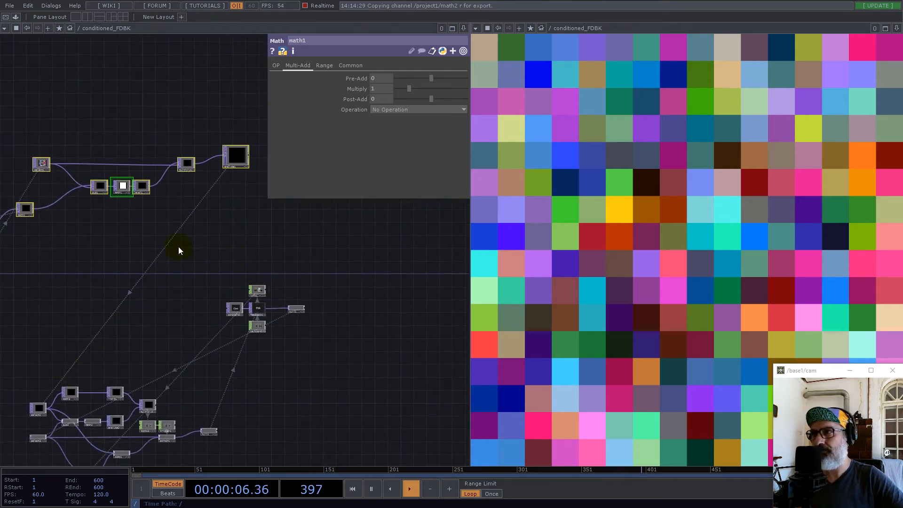
pyautogui.moveTo(131, 250); pyautogui.dragTo(287, 220)
pyautogui.scroll(5, 195, 381)
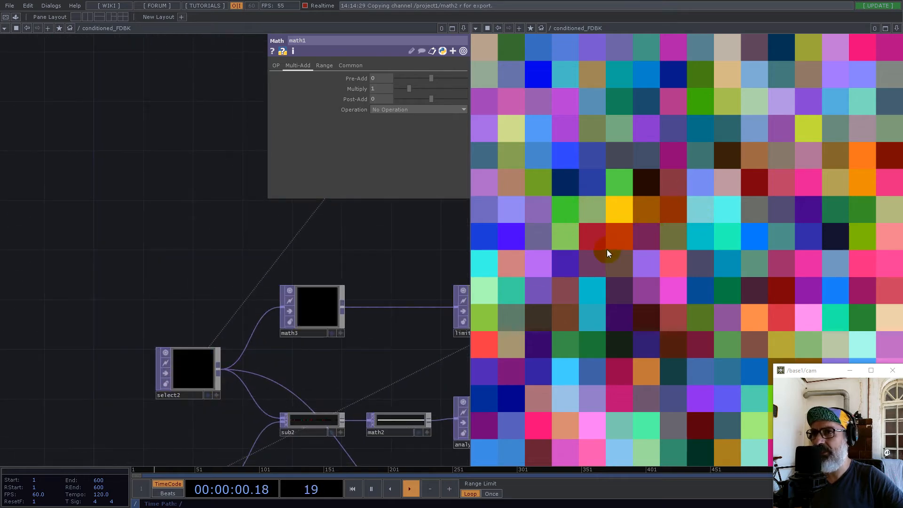
pyautogui.scroll(-5, 171, 379)
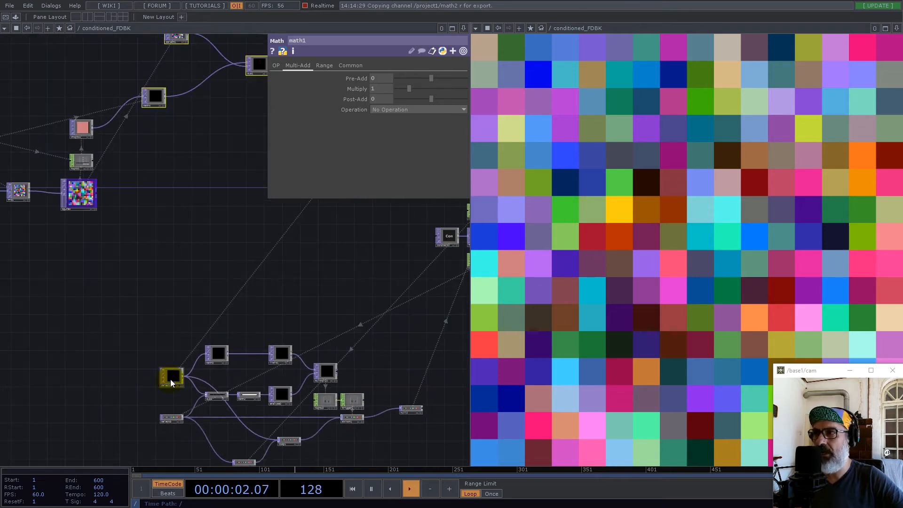
# Step: Check the node information of constant2, the input of feedback1, and select the node
pyautogui.moveTo(285, 309); pyautogui.dragTo(108, 325)
pyautogui.scroll(5, 287, 247)
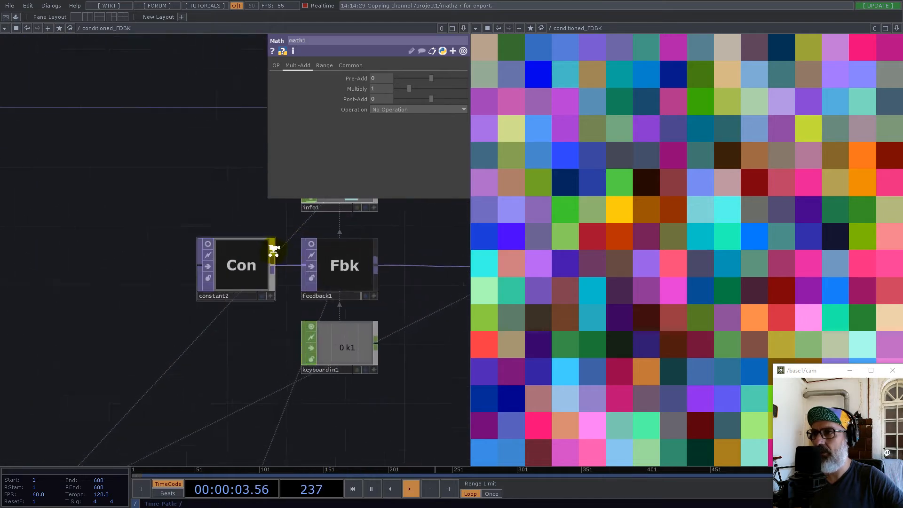
pyautogui.scroll(-3, 228, 306)
pyautogui.scroll(5, 192, 318)
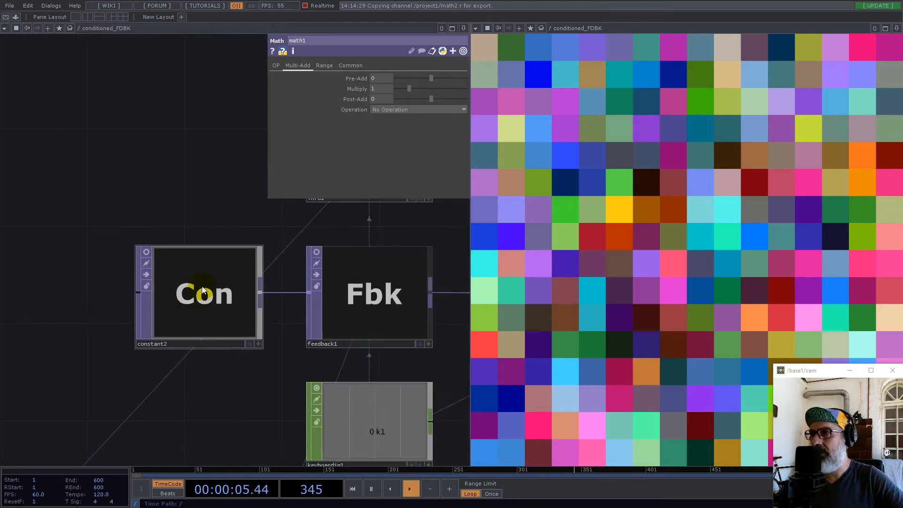
pyautogui.middleClick(202, 286)
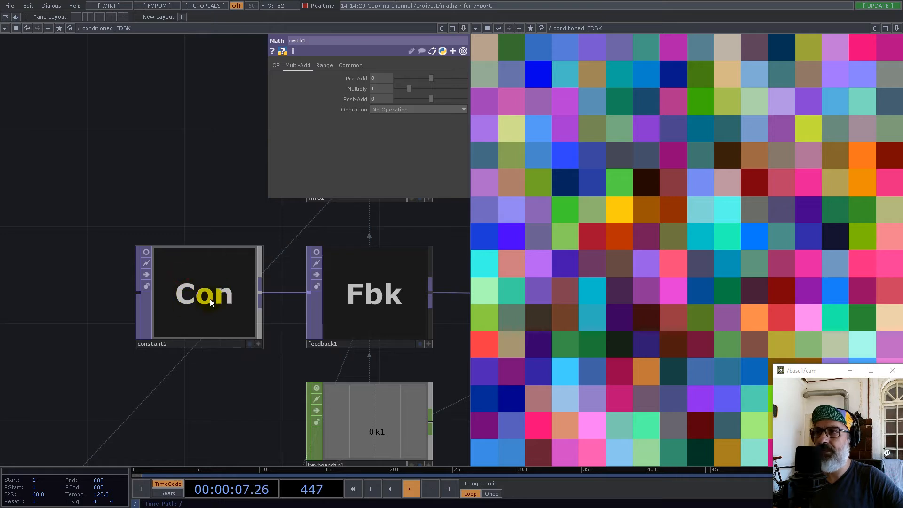
pyautogui.click(219, 304)
# Step: Display feedback1's parameters and inspect its Target TOP setting
pyautogui.click(373, 292)
pyautogui.moveTo(288, 228); pyautogui.dragTo(166, 236)
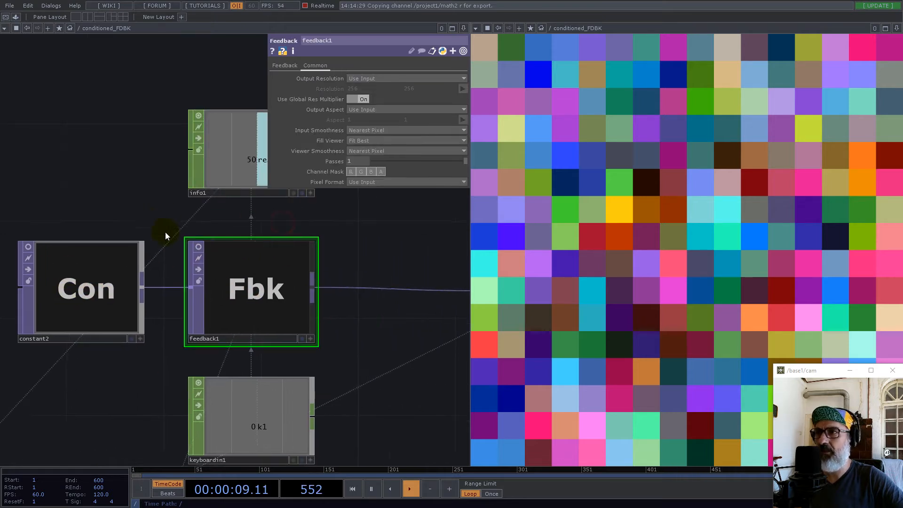
pyautogui.scroll(-2, 207, 256)
pyautogui.scroll(-1, 247, 271)
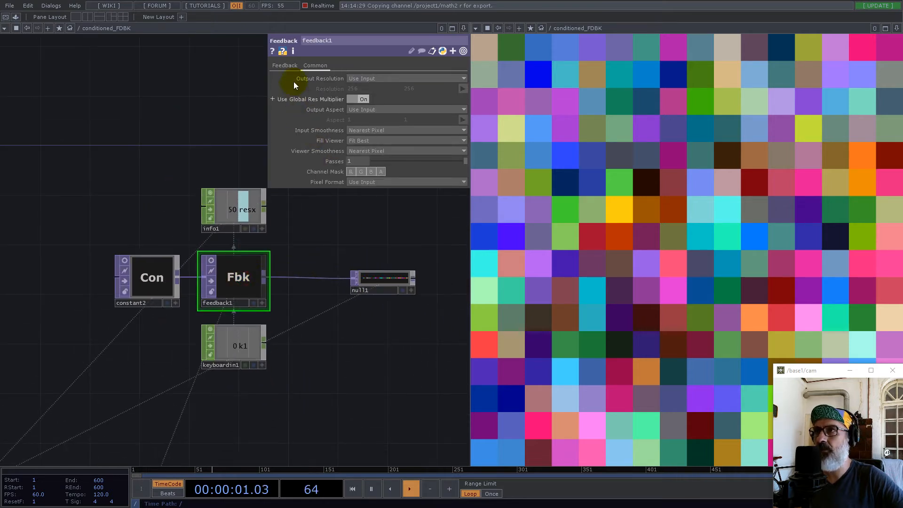
pyautogui.click(285, 66)
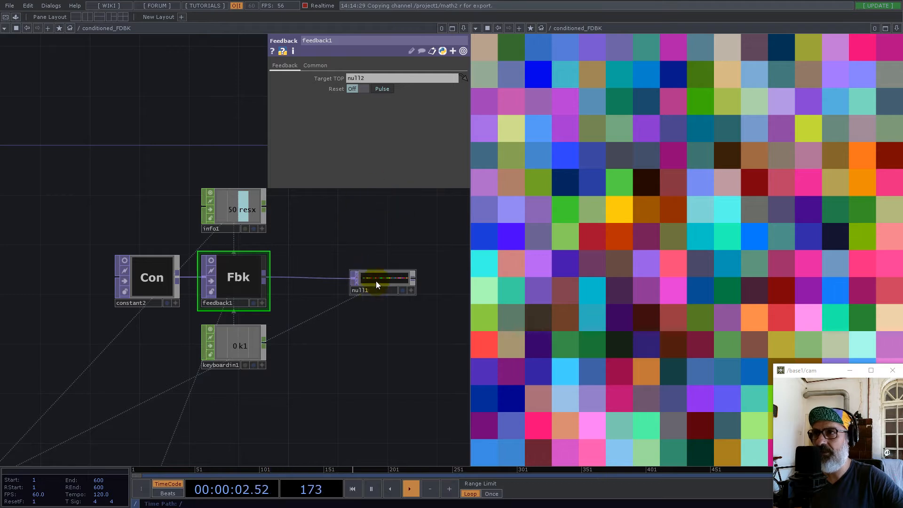
# Step: Locate the feedback target null2 in the lower network and inspect its strip of stored colours
pyautogui.scroll(-1, 357, 323)
pyautogui.scroll(-2, 357, 323)
pyautogui.moveTo(345, 385); pyautogui.dragTo(341, 251)
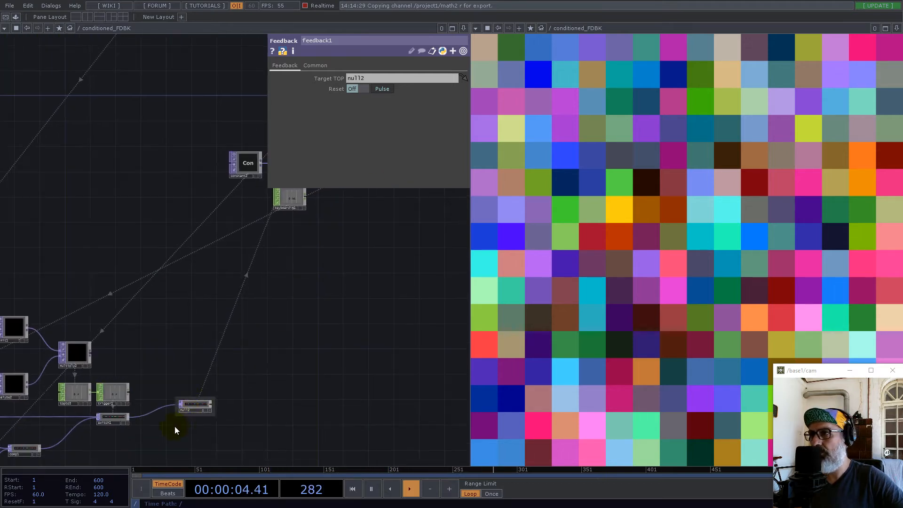
pyautogui.scroll(6, 174, 426)
pyautogui.moveTo(259, 308); pyautogui.dragTo(329, 310)
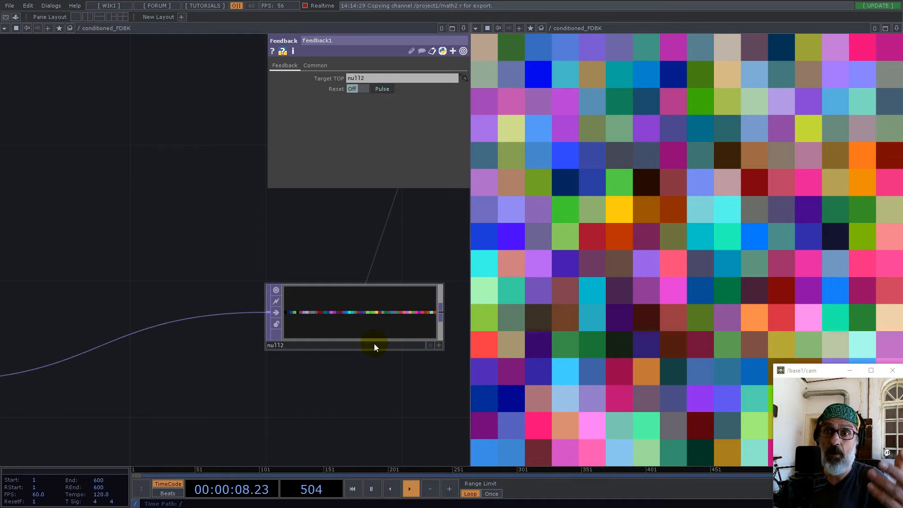
pyautogui.scroll(-5, 376, 348)
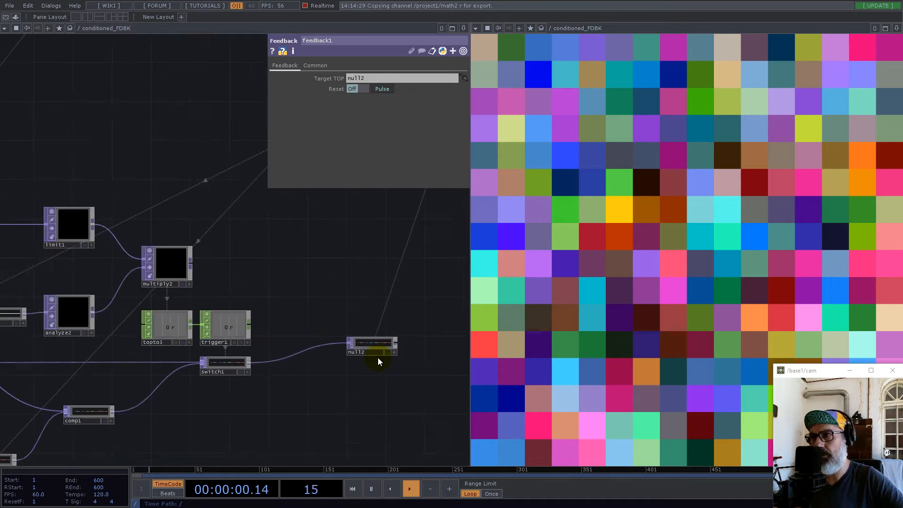
# Step: Pick the orange-yellow square in the noise grid and inspect the colour arriving at select2
pyautogui.moveTo(288, 288); pyautogui.dragTo(403, 277)
pyautogui.scroll(5, 222, 277)
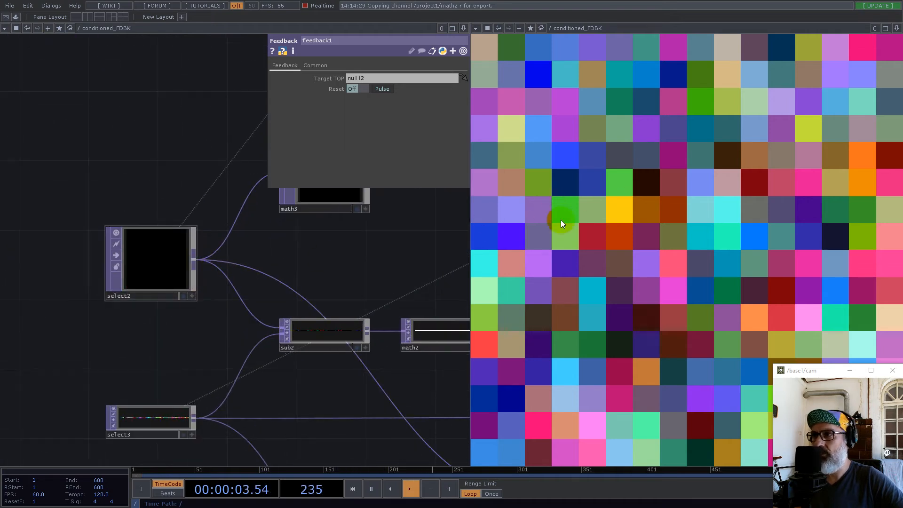
pyautogui.click(600, 212)
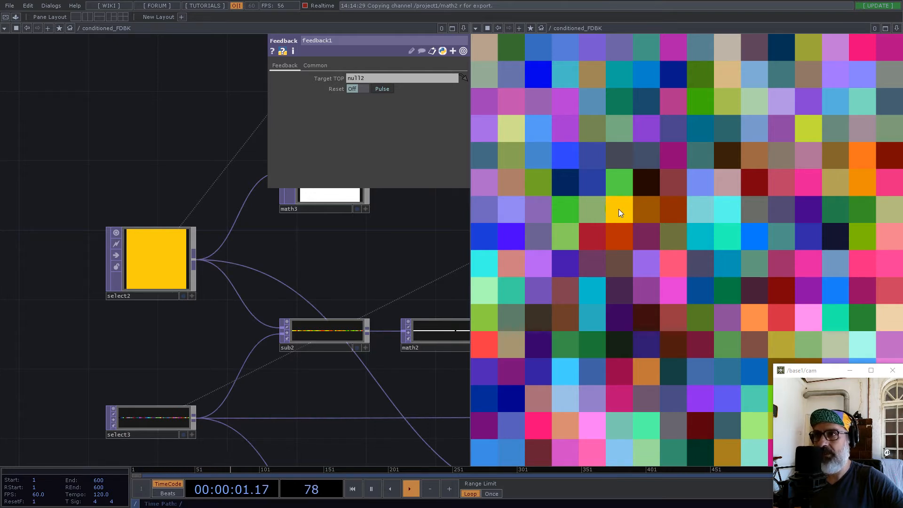
# Step: Open a floating viewer window for null1, the output of feedback1, and place it over the upper part of the noise grid
pyautogui.moveTo(391, 246); pyautogui.dragTo(145, 290)
pyautogui.scroll(-5, 191, 346)
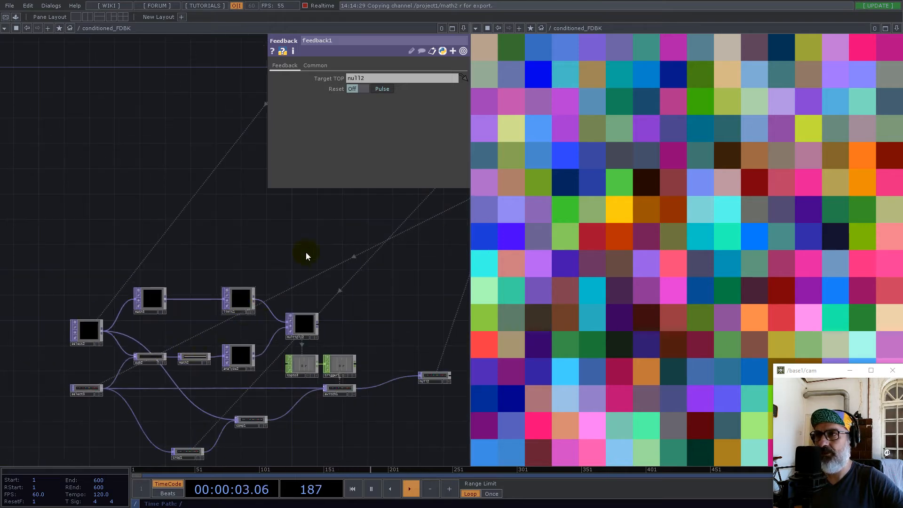
pyautogui.moveTo(360, 238); pyautogui.dragTo(129, 349)
pyautogui.scroll(-3, 207, 316)
pyautogui.rightClick(323, 267)
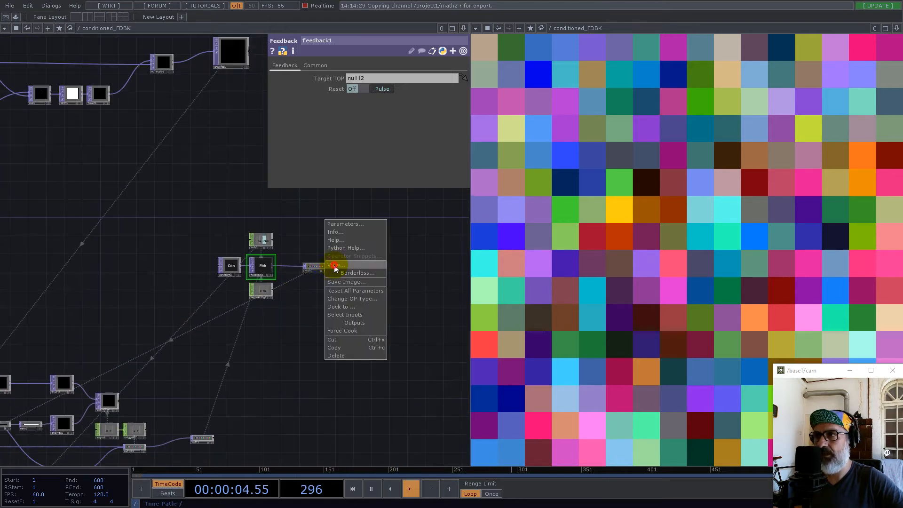
pyautogui.click(335, 266)
pyautogui.moveTo(368, 268); pyautogui.dragTo(528, 92)
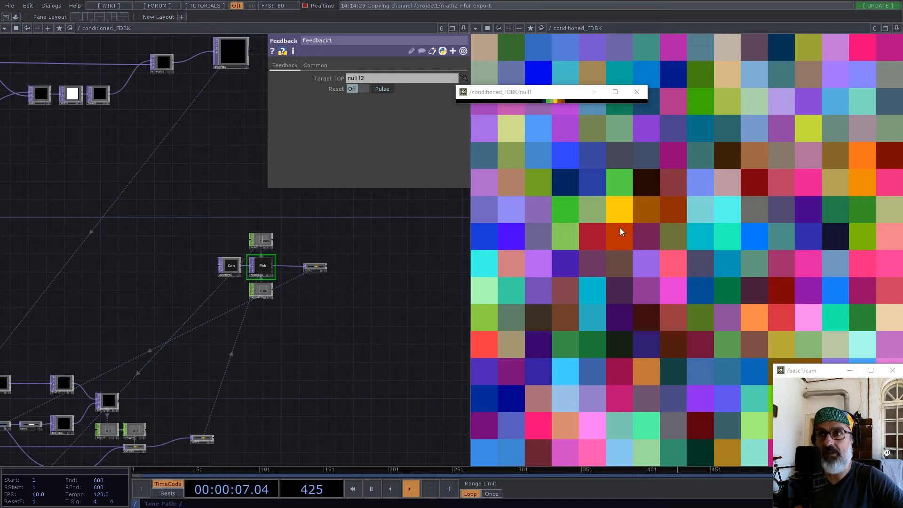
# Step: Compare select2 with select3 in the lower network and check select3's TOP reference and node information
pyautogui.moveTo(292, 359); pyautogui.dragTo(390, 261)
pyautogui.scroll(3, 11, 331)
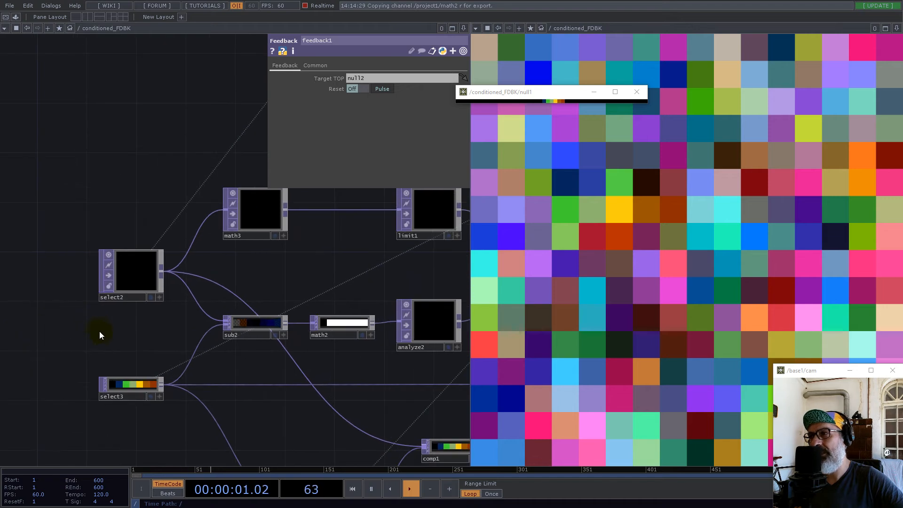
pyautogui.scroll(2, 99, 344)
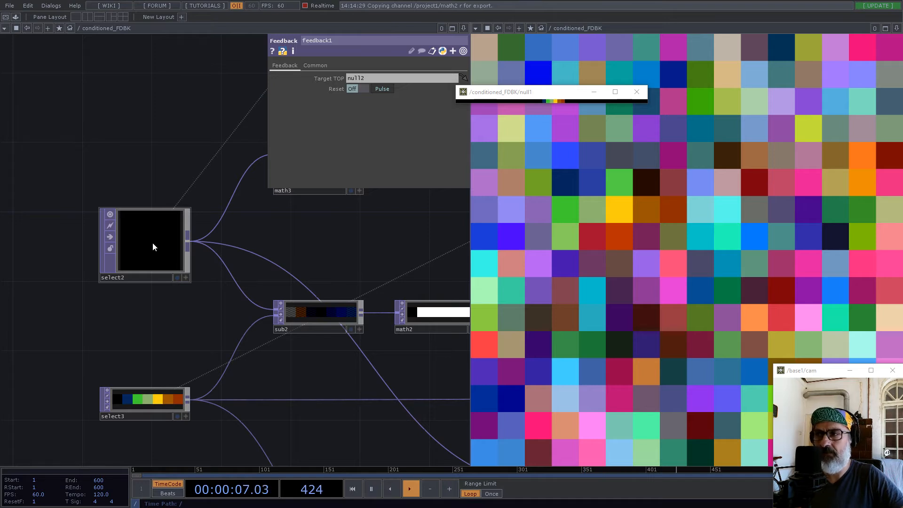
pyautogui.click(145, 411)
pyautogui.middleClick(144, 411)
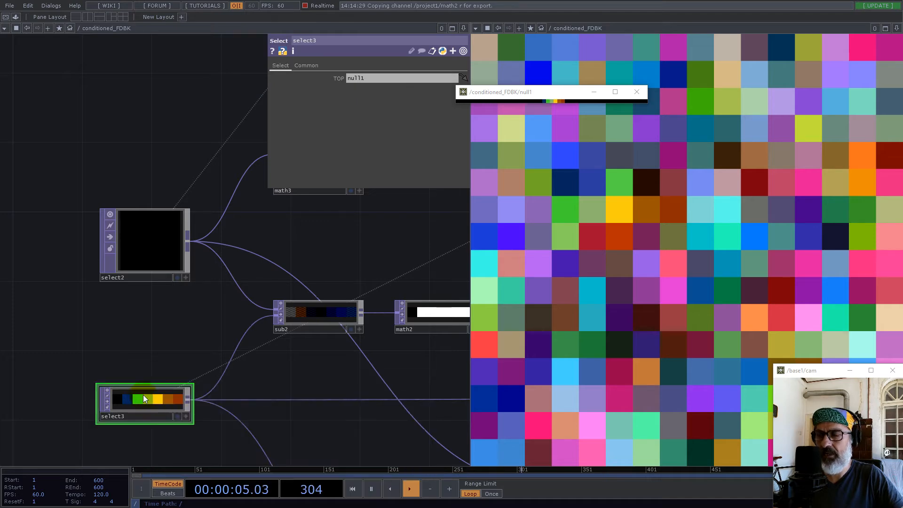
# Step: Trace select3 back to its source null1 and examine how sub2 and math2 compare the picked colour with the stored ones
pyautogui.scroll(-5, 146, 401)
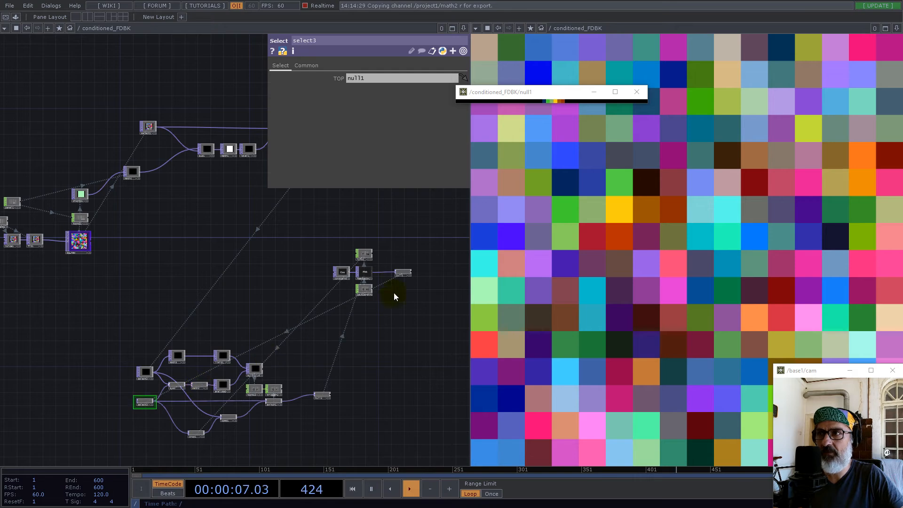
pyautogui.scroll(5, 151, 399)
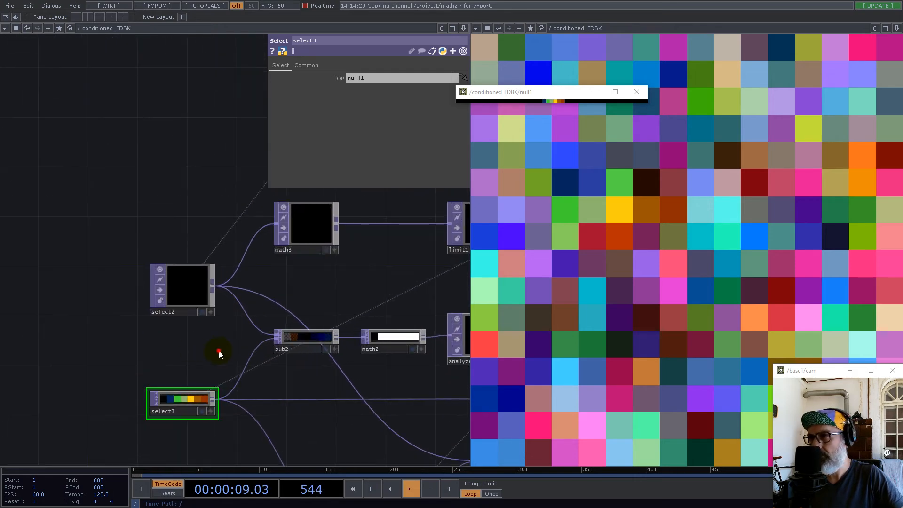
pyautogui.moveTo(219, 351); pyautogui.dragTo(185, 348)
pyautogui.scroll(4, 239, 306)
pyautogui.moveTo(313, 312); pyautogui.dragTo(223, 301)
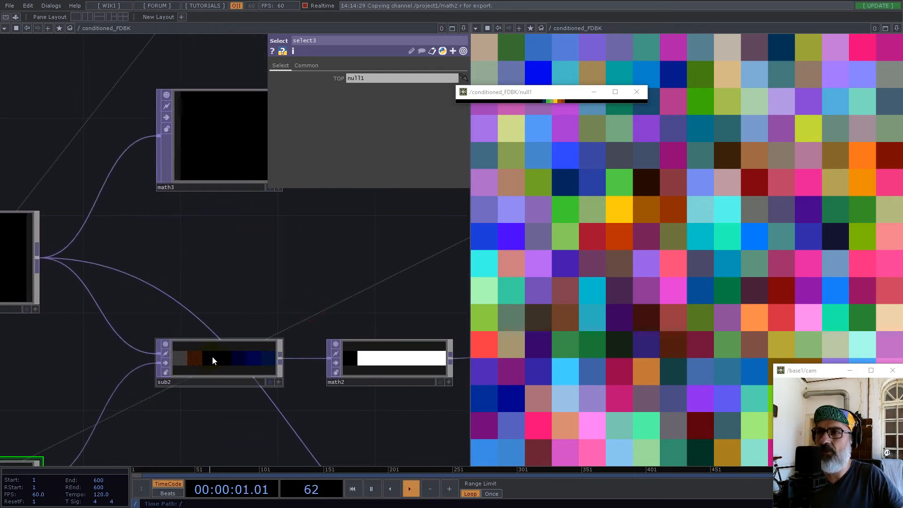
pyautogui.scroll(-4, 213, 354)
pyautogui.scroll(4, 249, 355)
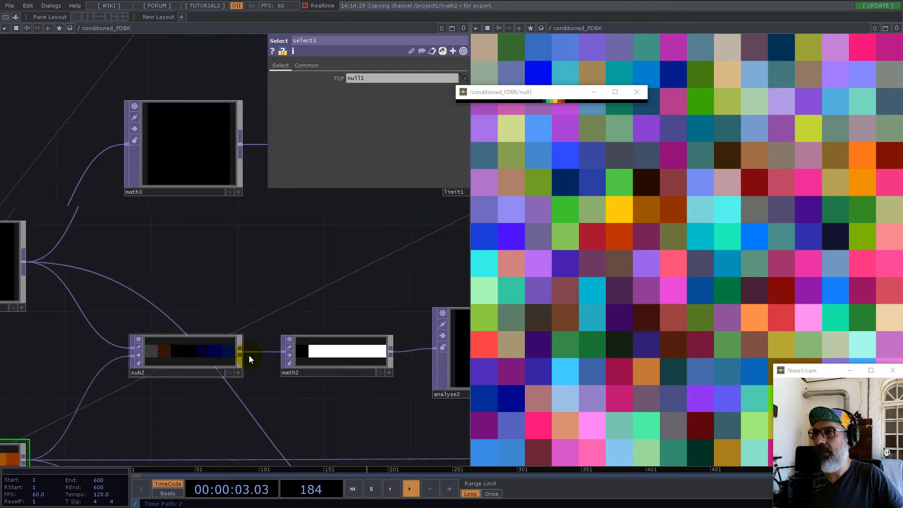
pyautogui.scroll(-4, 300, 341)
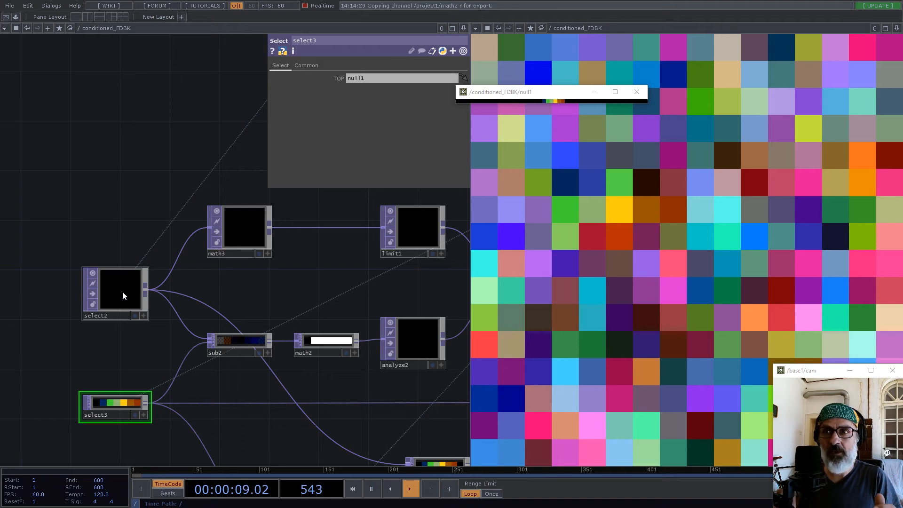
# Step: Go up to the parent network and turn on the viewer of the UV_Picking component to inspect its output
pyautogui.scroll(-10, 301, 301)
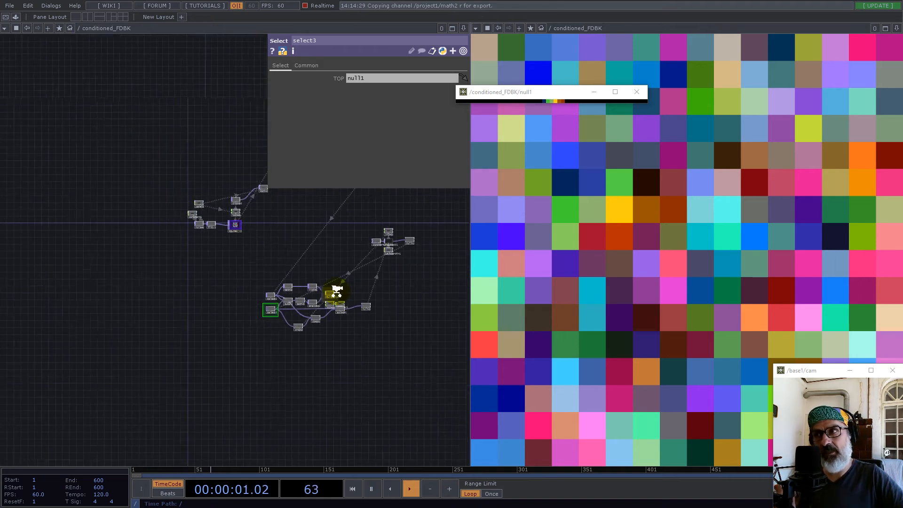
pyautogui.scroll(-5, 323, 311)
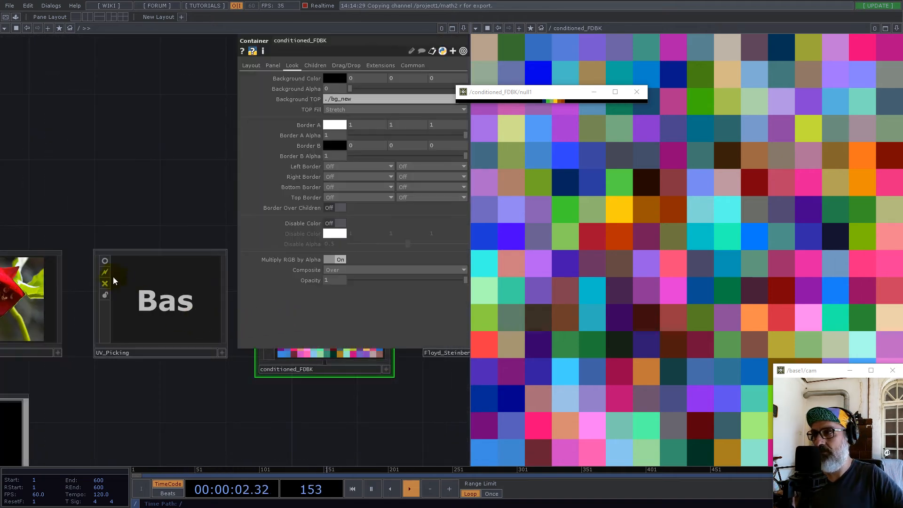
pyautogui.click(105, 262)
pyautogui.scroll(4, 160, 284)
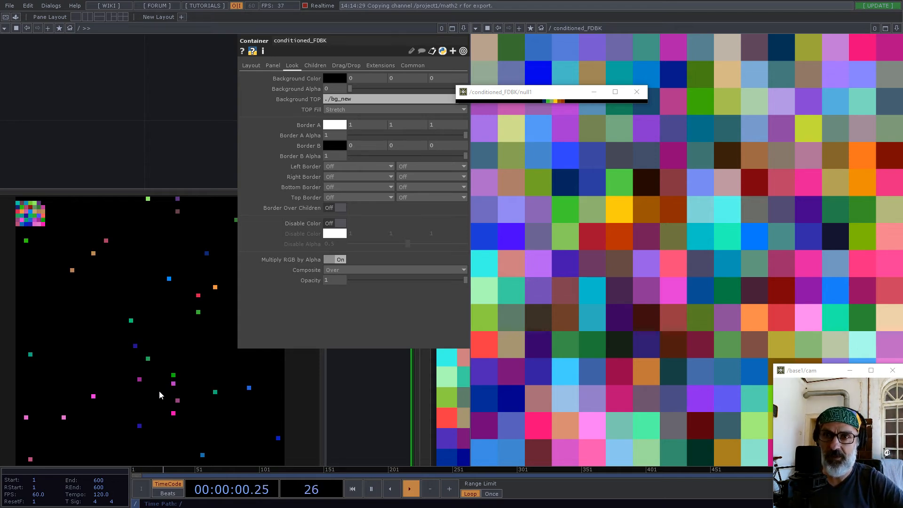
# Step: Go back inside the conditioned_FDBK container and return to the lower network around select3
pyautogui.doubleClick(207, 342)
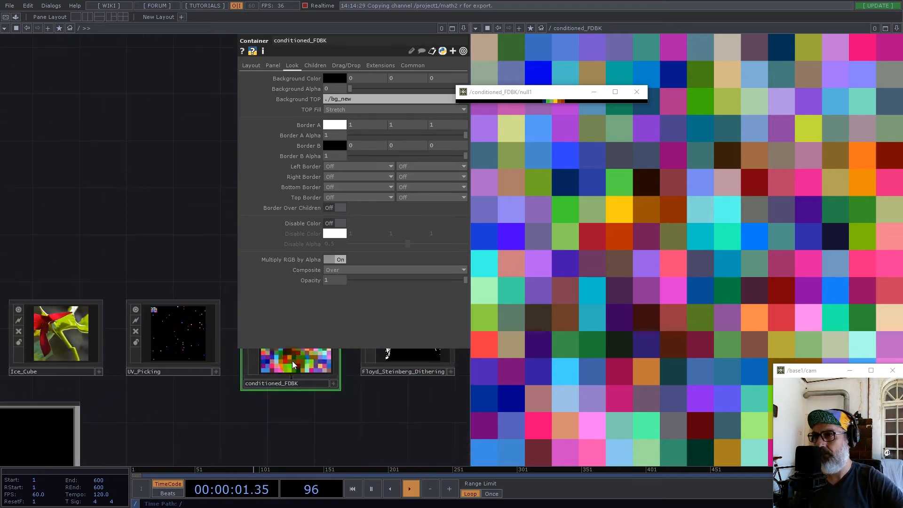
pyautogui.click(295, 361)
pyautogui.scroll(6, 262, 368)
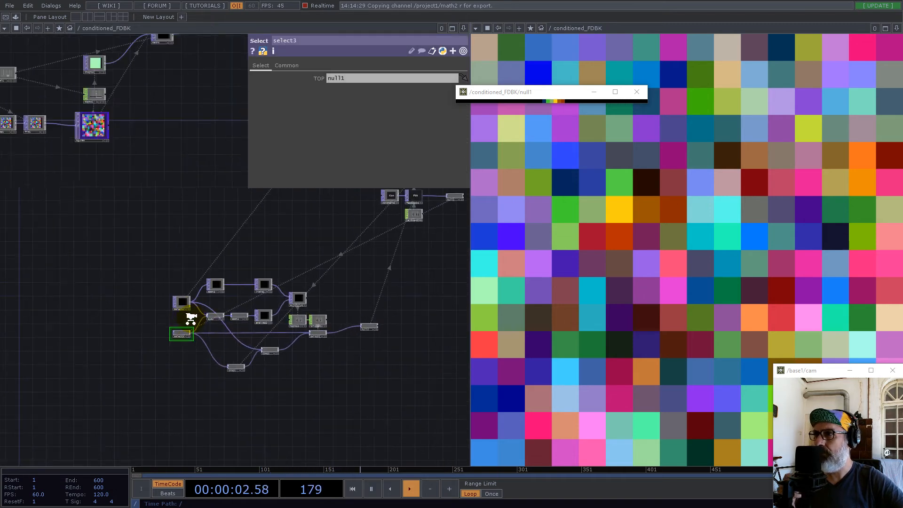
# Step: Display math3's parameters and inspect its Combine Channels and Integer settings and its node information
pyautogui.moveTo(288, 276); pyautogui.dragTo(212, 297)
pyautogui.scroll(4, 227, 279)
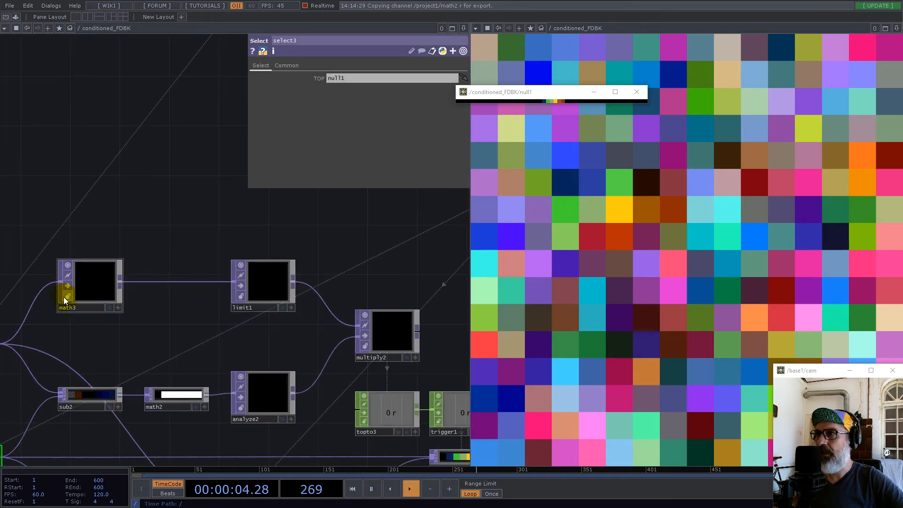
pyautogui.moveTo(141, 229); pyautogui.dragTo(322, 201)
pyautogui.click(281, 261)
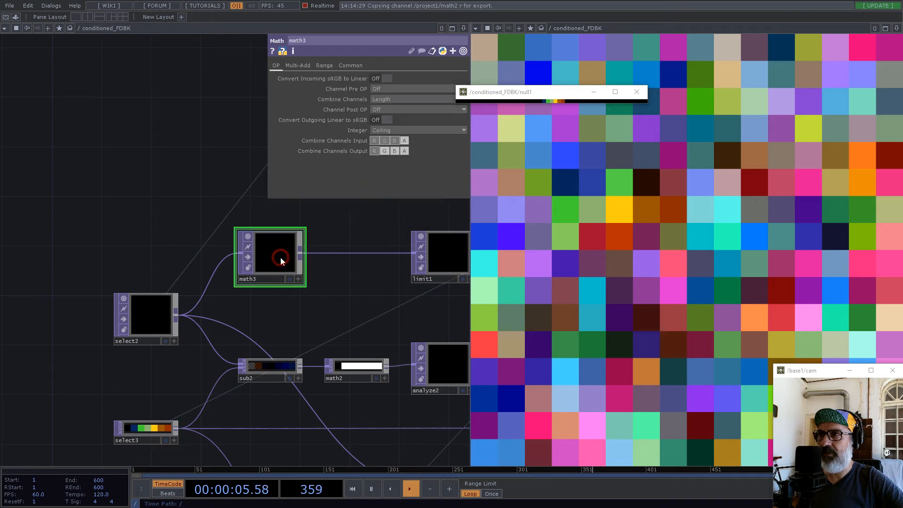
pyautogui.click(379, 92)
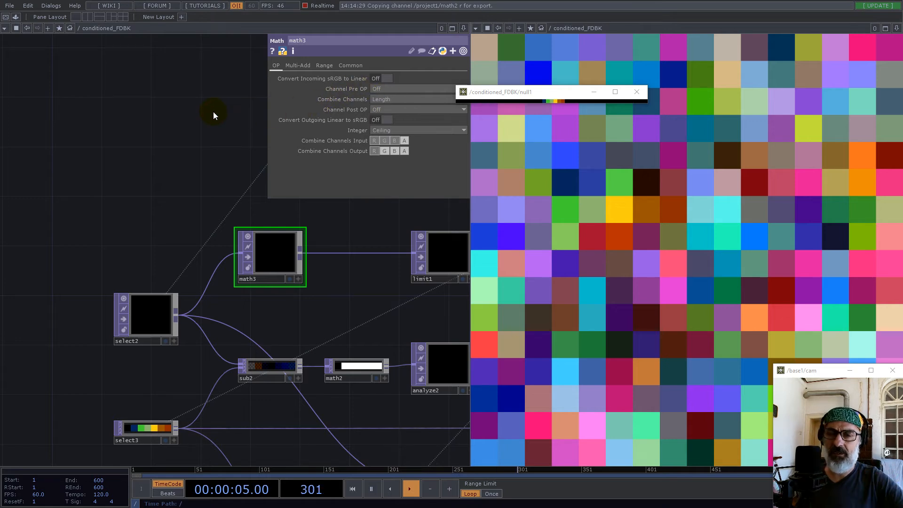
pyautogui.middleClick(298, 262)
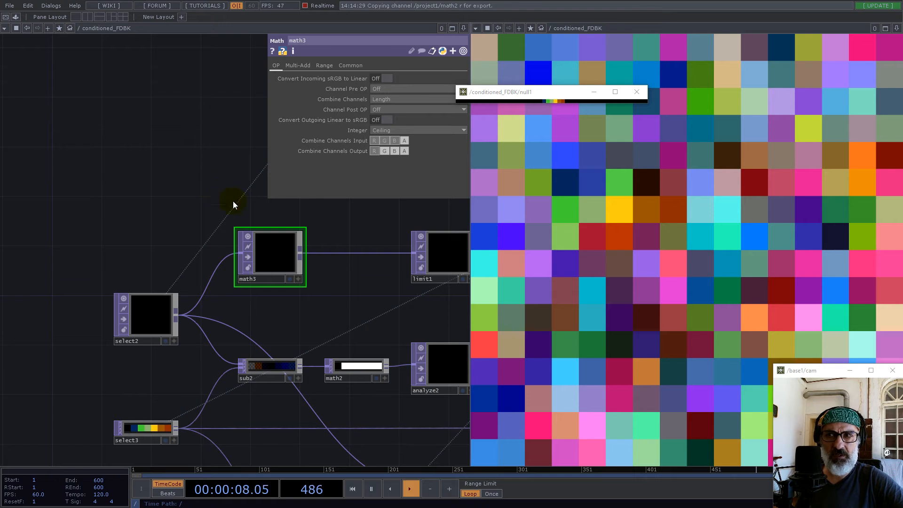
# Step: Pick the red square in the noise grid while keeping the math3-to-multiply2 branch in view
pyautogui.moveTo(299, 292); pyautogui.dragTo(87, 261)
pyautogui.scroll(-3, 252, 275)
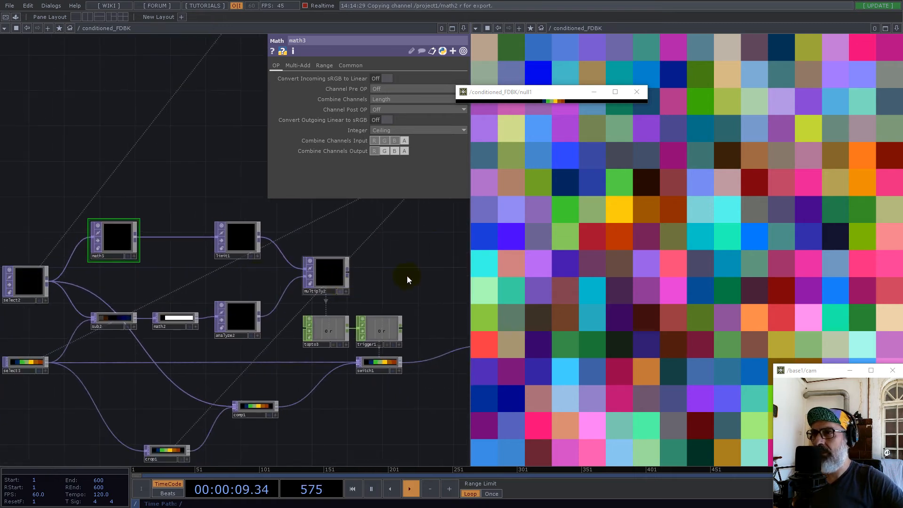
pyautogui.click(600, 226)
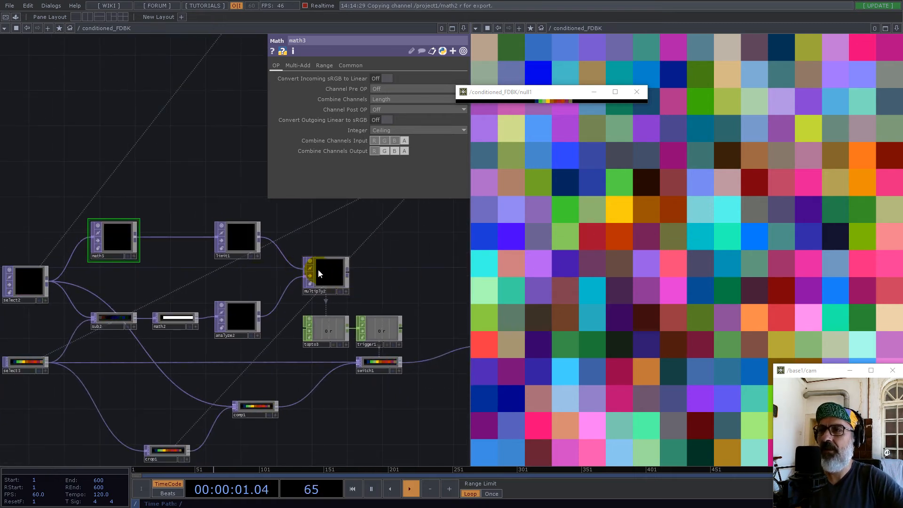
# Step: Display analyze2's Minimum Pixel settings and watch how limit1 and analyze2 combine in multiply2 while picking more colours
pyautogui.scroll(3, 268, 290)
pyautogui.scroll(1, 268, 290)
pyautogui.moveTo(200, 294); pyautogui.dragTo(261, 275)
pyautogui.click(331, 318)
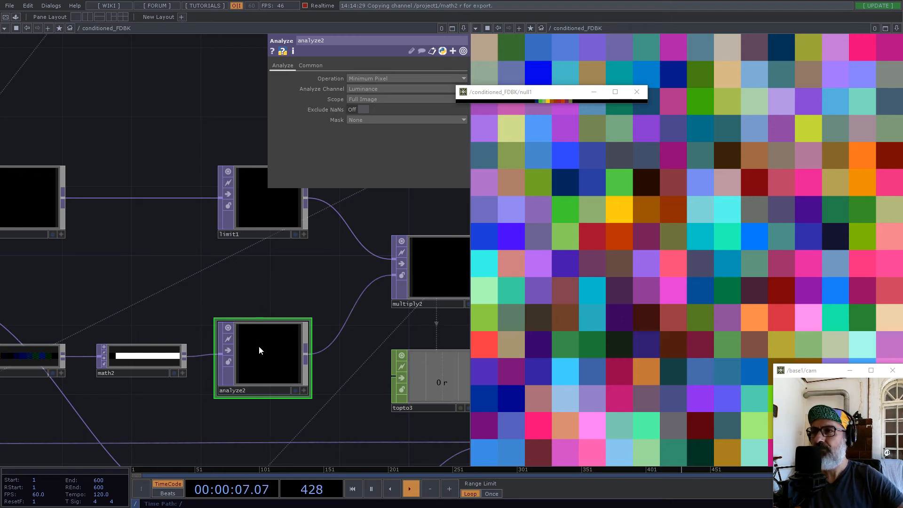
pyautogui.moveTo(175, 327); pyautogui.dragTo(228, 306)
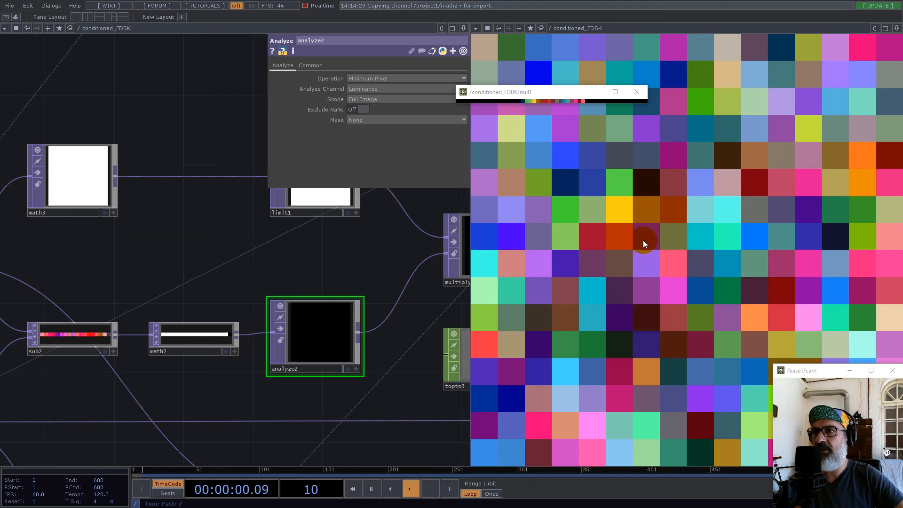
pyautogui.moveTo(389, 267); pyautogui.dragTo(194, 268)
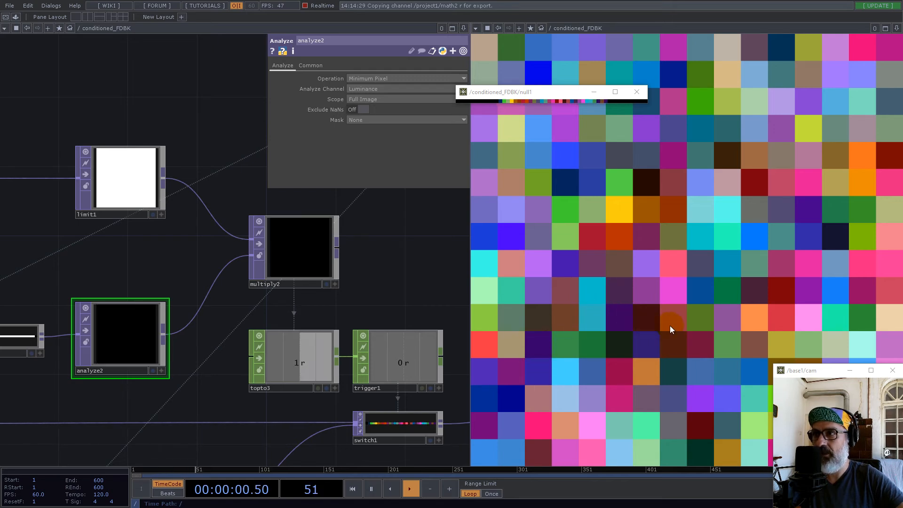
# Step: Display trigger1's Sustain parameters and inspect how topto3 feeds it to control switch1
pyautogui.scroll(-3, 349, 240)
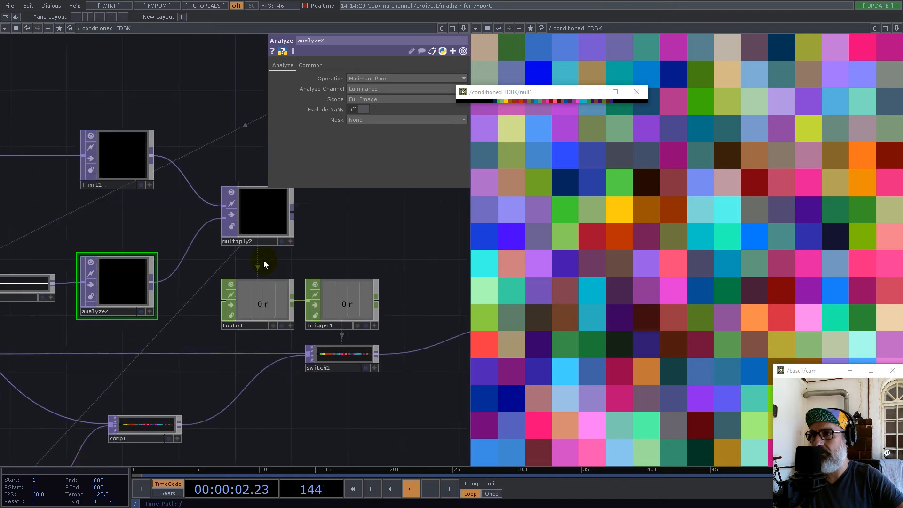
pyautogui.click(335, 298)
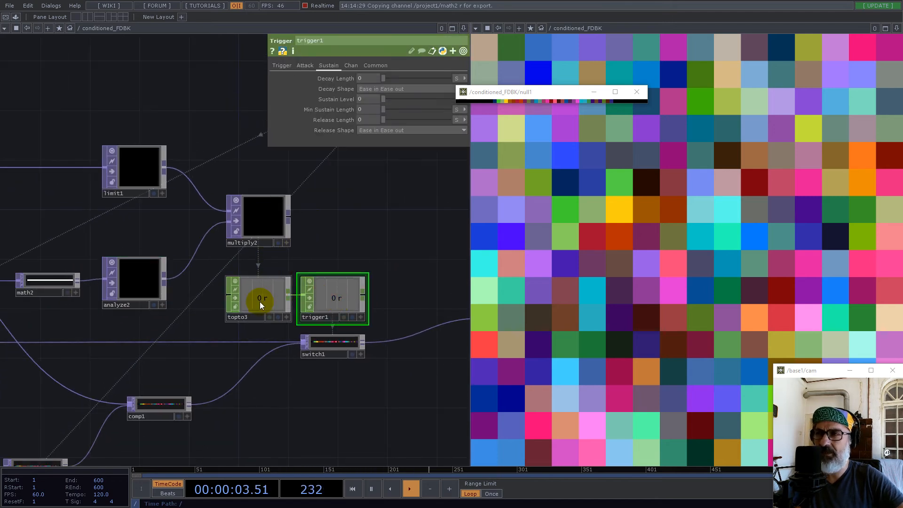
pyautogui.scroll(3, 260, 301)
pyautogui.scroll(2, 259, 301)
pyautogui.scroll(-5, 311, 294)
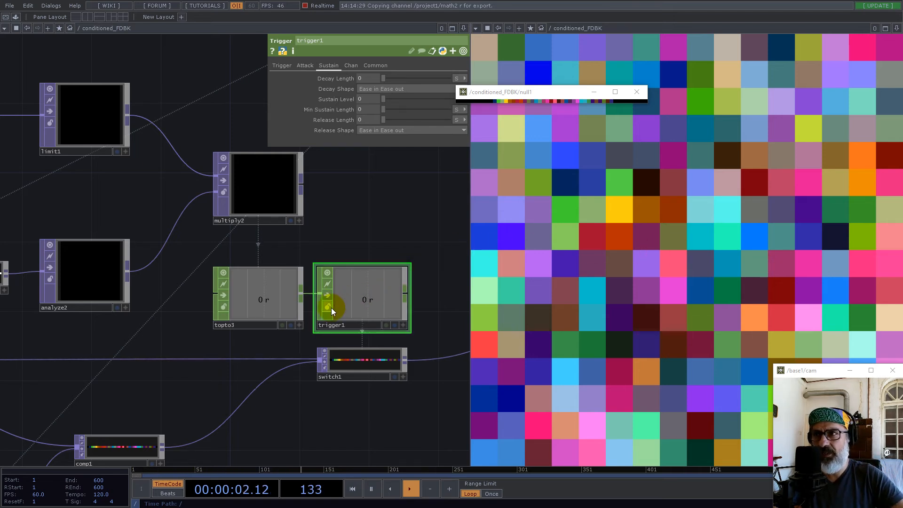
# Step: Bypass trigger1 while widening the floating null1 viewer window, and turn the bypass off again
pyautogui.click(326, 296)
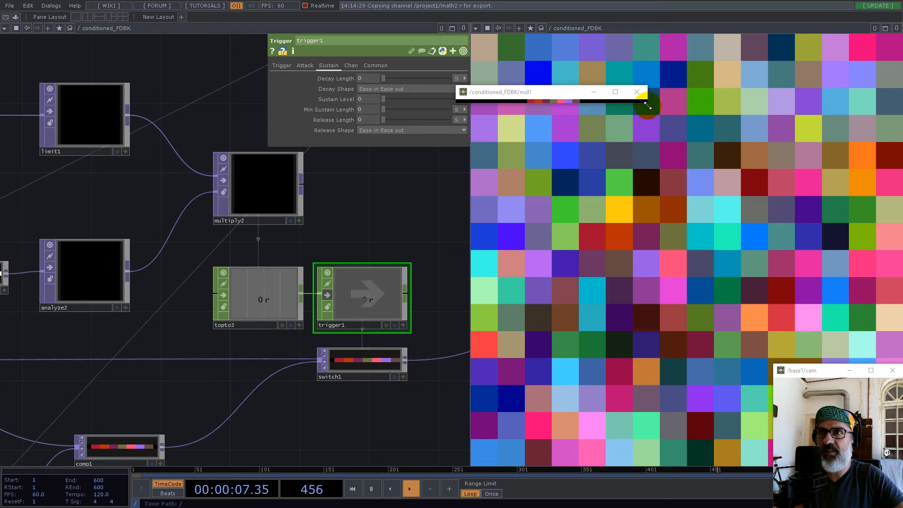
pyautogui.moveTo(647, 105)
pyautogui.mouseDown()
pyautogui.moveTo(669, 105)
pyautogui.moveTo(658, 106)
pyautogui.mouseUp()
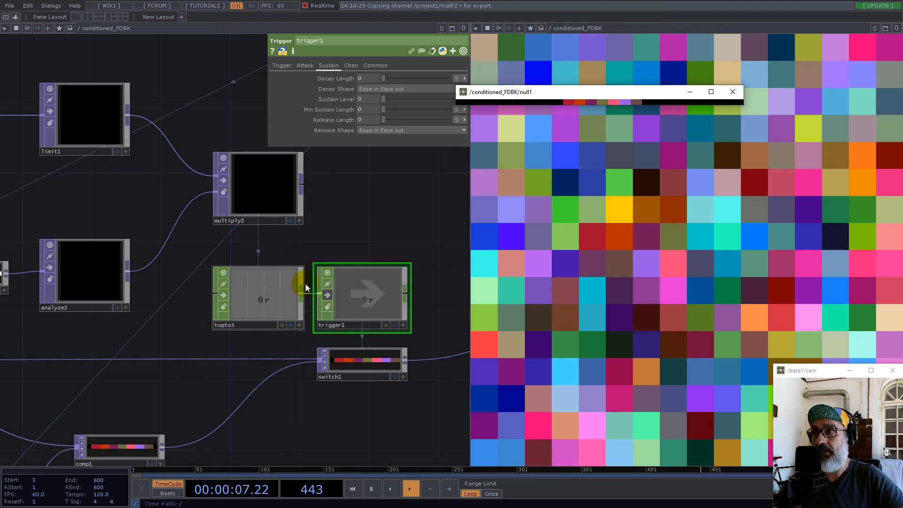
pyautogui.click(353, 297)
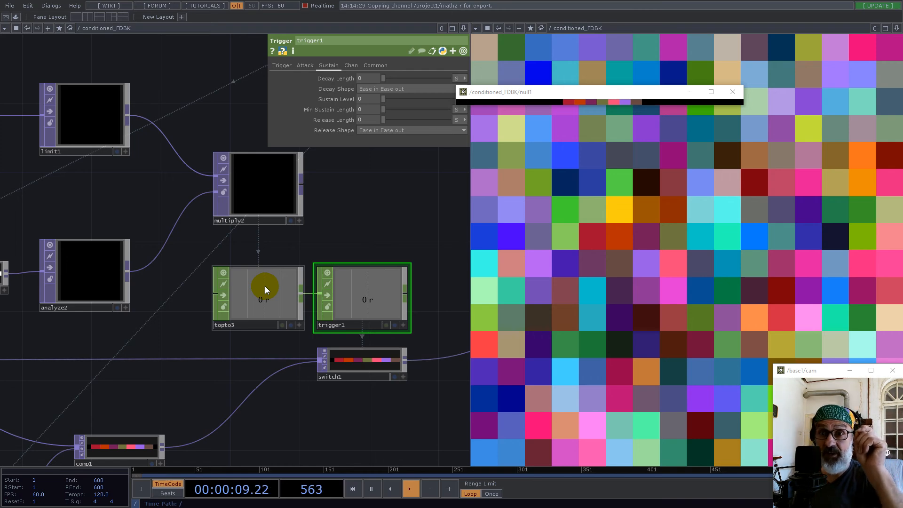
# Step: Trace how topto3 and trigger1 drive switch1 and how the select3 and comp1 branches reach its inputs
pyautogui.scroll(-10, 258, 297)
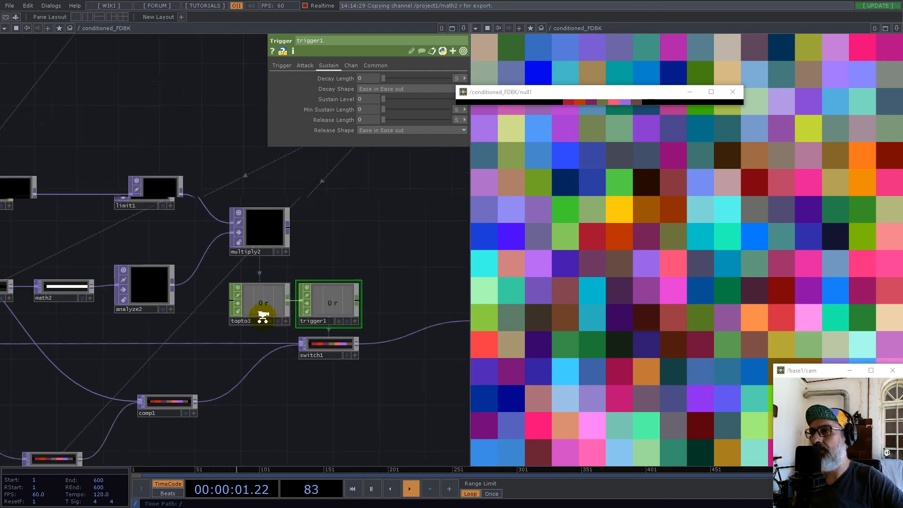
pyautogui.scroll(6, 201, 357)
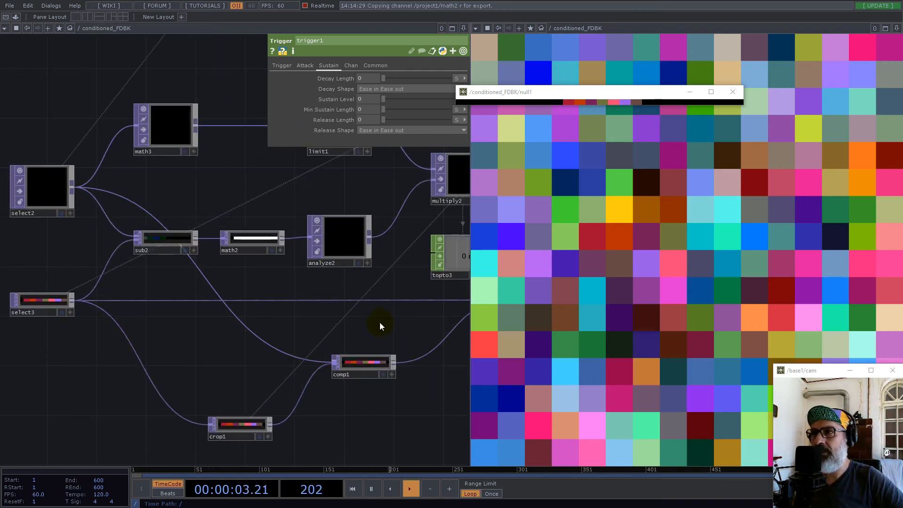
pyautogui.scroll(3, 329, 301)
pyautogui.moveTo(304, 286); pyautogui.dragTo(270, 285)
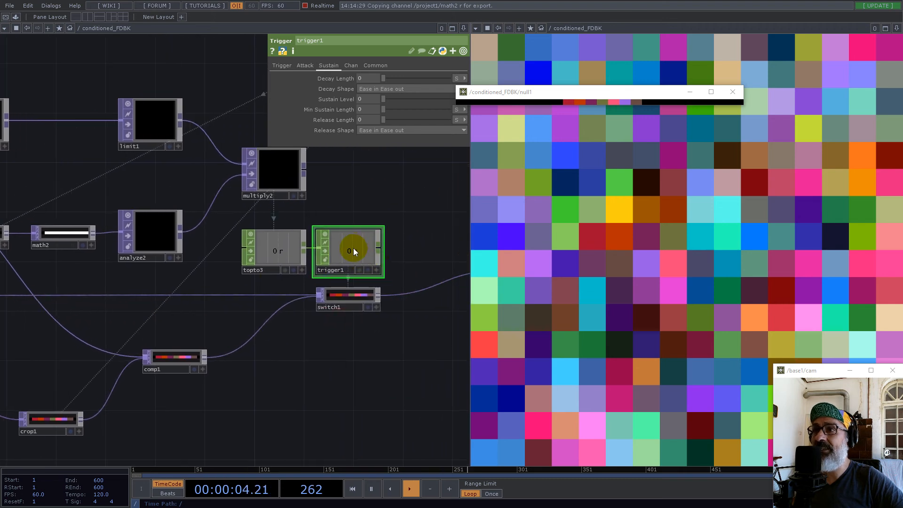
pyautogui.click(349, 294)
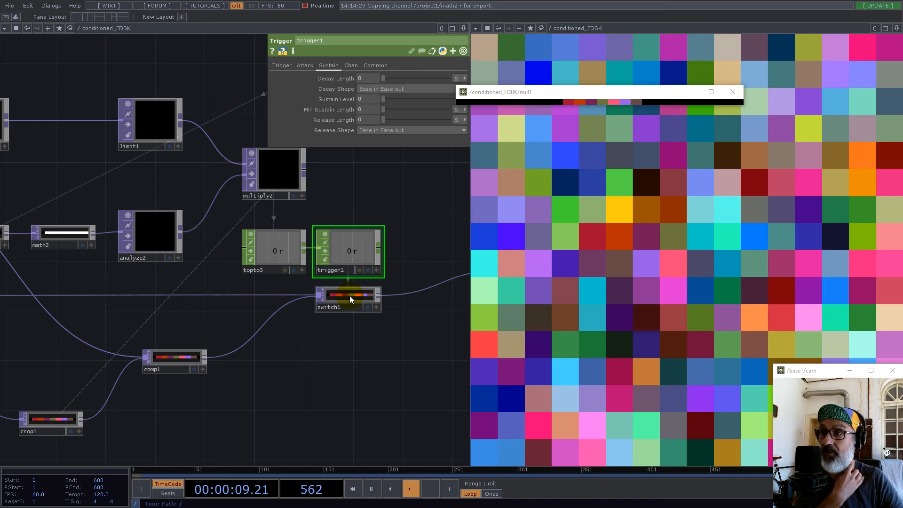
# Step: Display select3's parameters and inspect how its colour strip passes through crop1 into comp1
pyautogui.moveTo(199, 415); pyautogui.dragTo(422, 373)
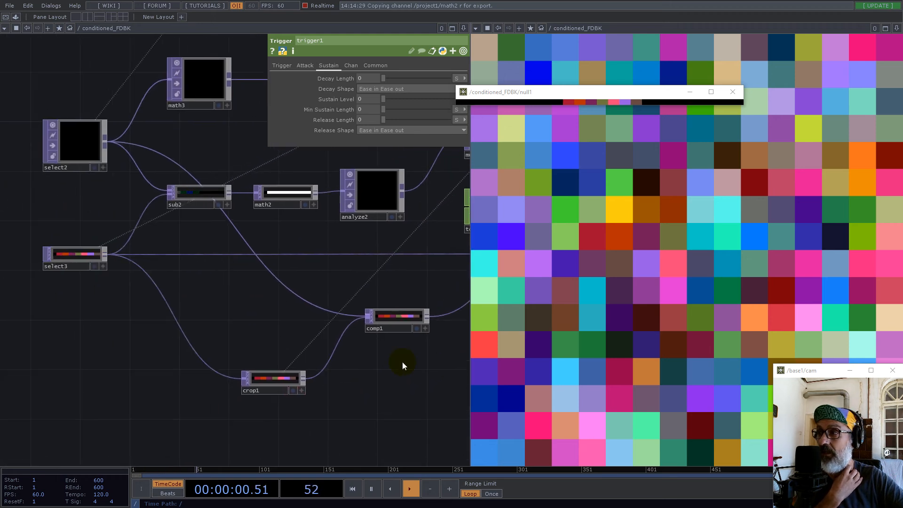
pyautogui.click(93, 259)
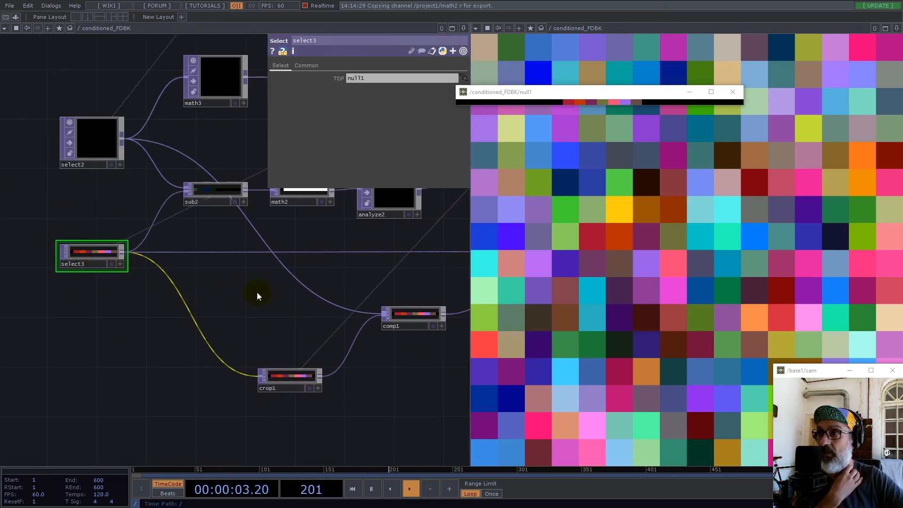
pyautogui.moveTo(259, 294); pyautogui.dragTo(57, 253)
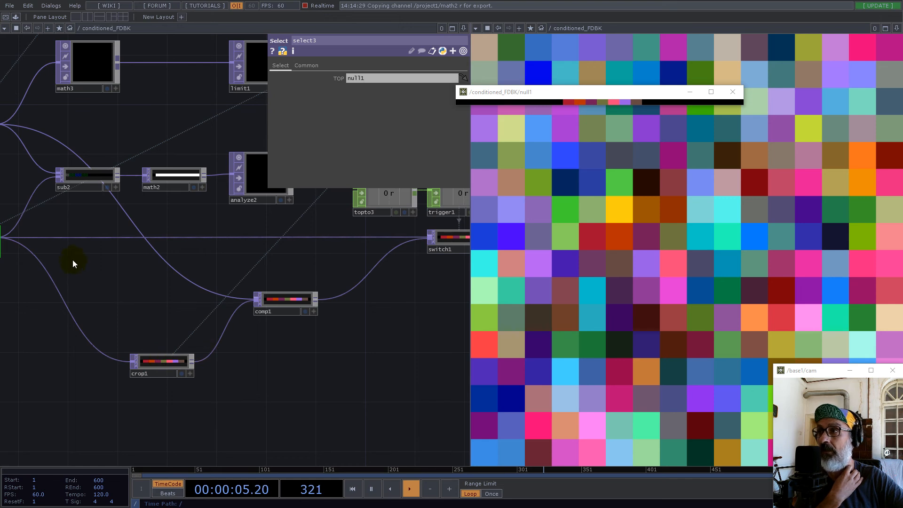
pyautogui.scroll(5, 185, 361)
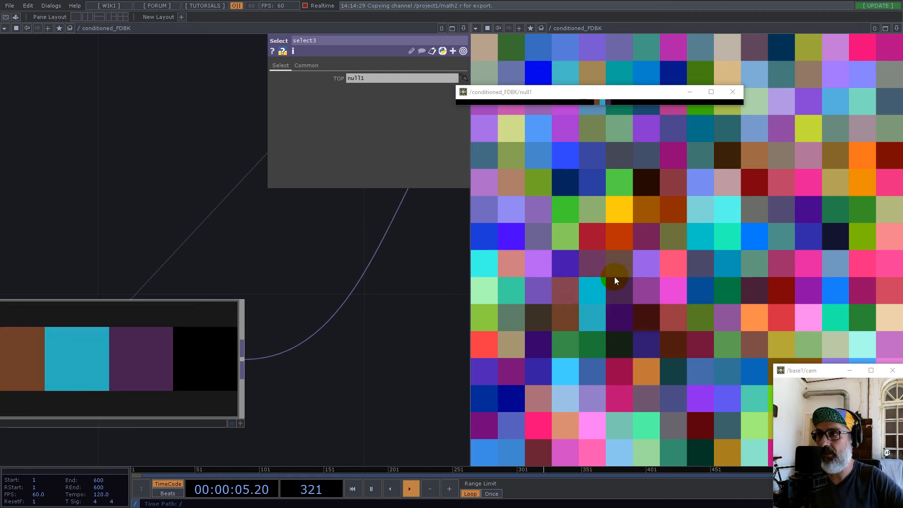
pyautogui.scroll(-5, 196, 357)
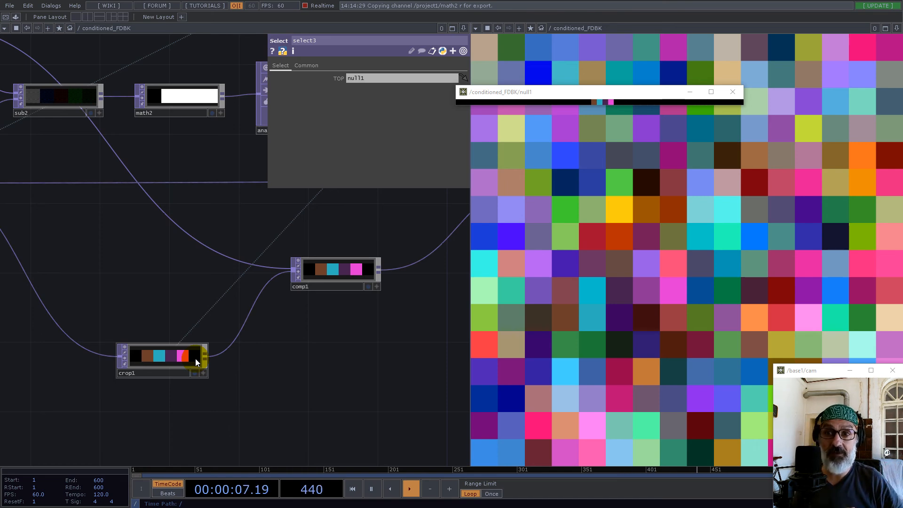
# Step: Follow the comparison branch through multiply2 and trigger1 to switch1 and on towards null2
pyautogui.scroll(-5, 234, 276)
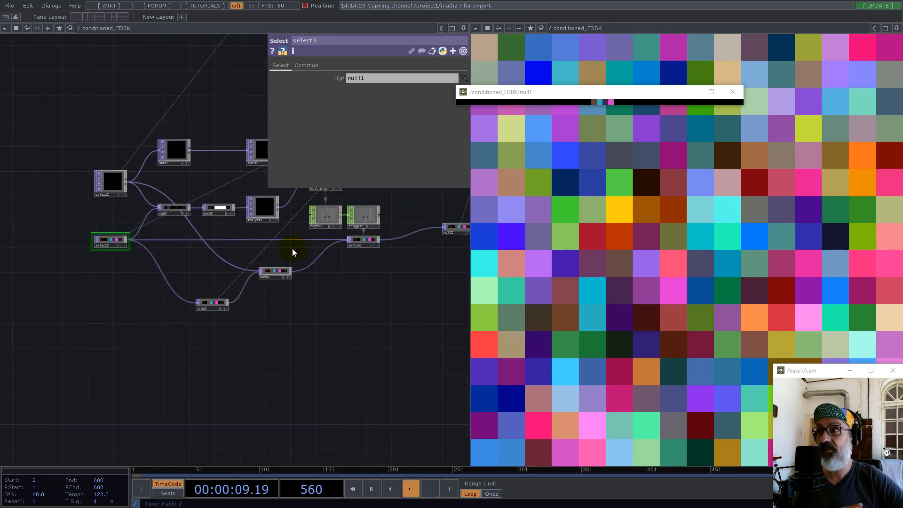
pyautogui.moveTo(262, 258); pyautogui.dragTo(153, 289)
pyautogui.scroll(5, 174, 206)
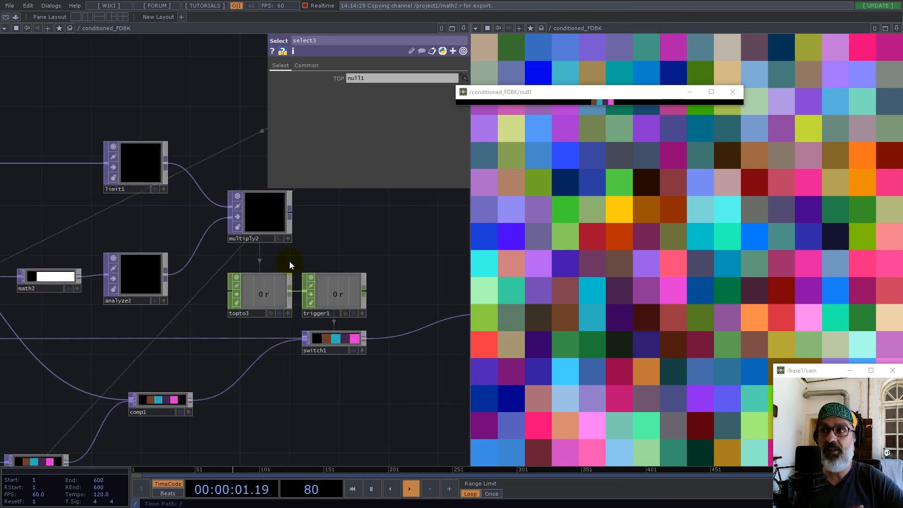
pyautogui.scroll(-3, 289, 375)
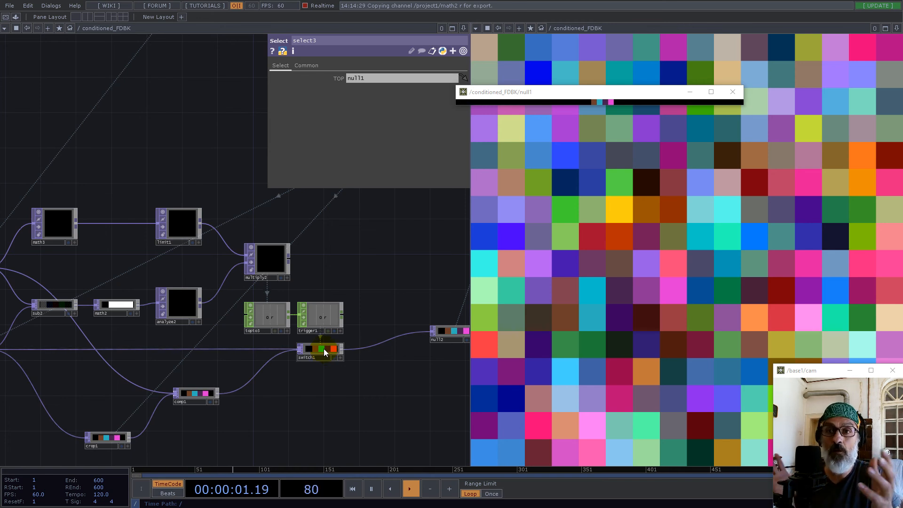
pyautogui.moveTo(284, 365); pyautogui.dragTo(247, 383, button='middle')
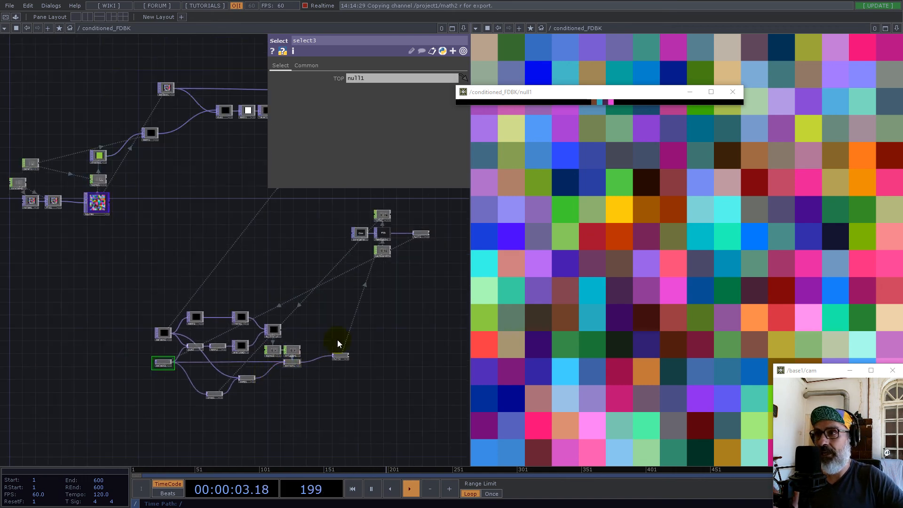
# Step: Display feedback1's Target TOP setting and trace the feedback link back to null2
pyautogui.moveTo(397, 303); pyautogui.dragTo(334, 325)
pyautogui.scroll(6, 319, 257)
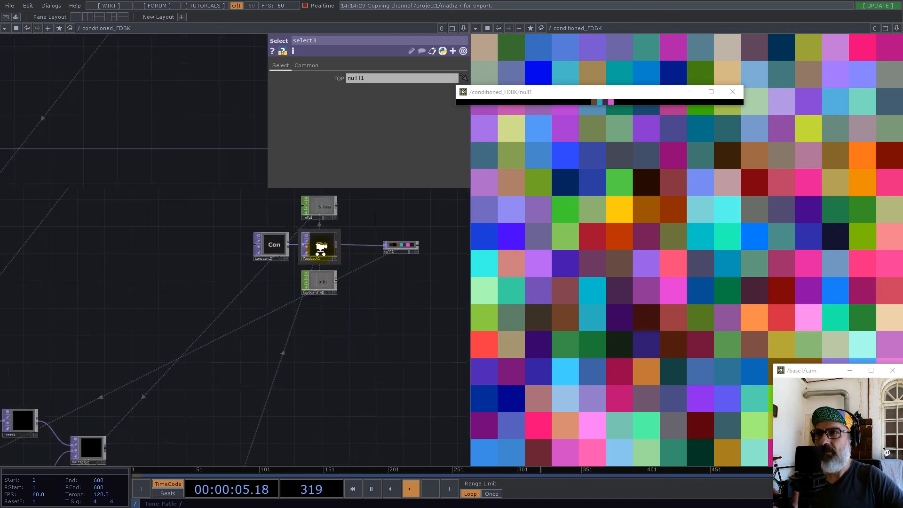
pyautogui.click(319, 233)
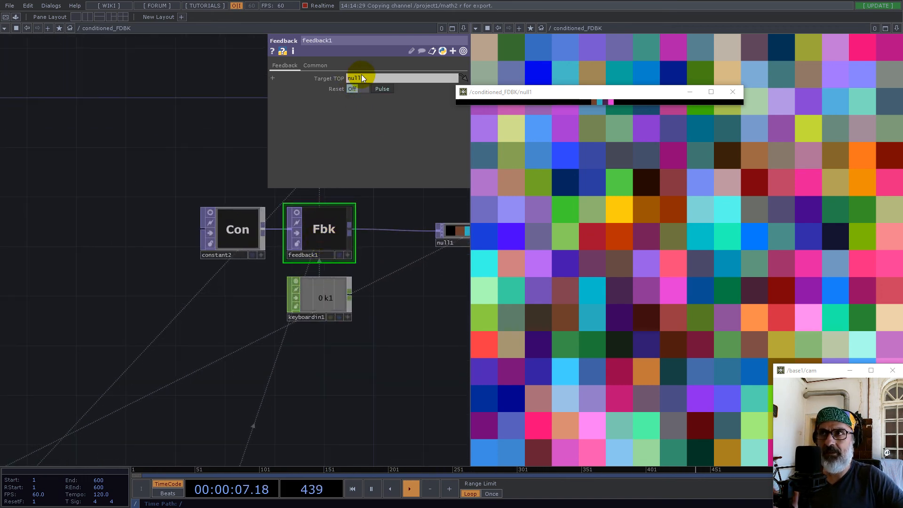
pyautogui.scroll(-6, 284, 230)
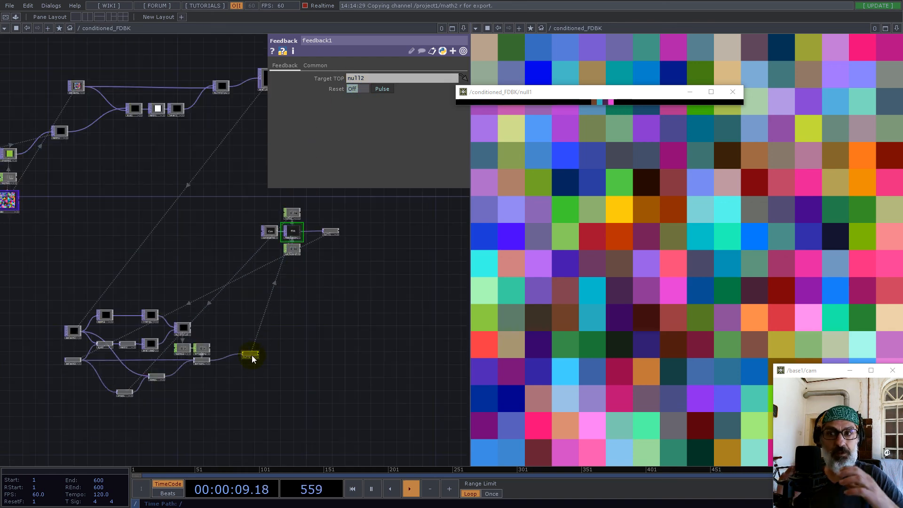